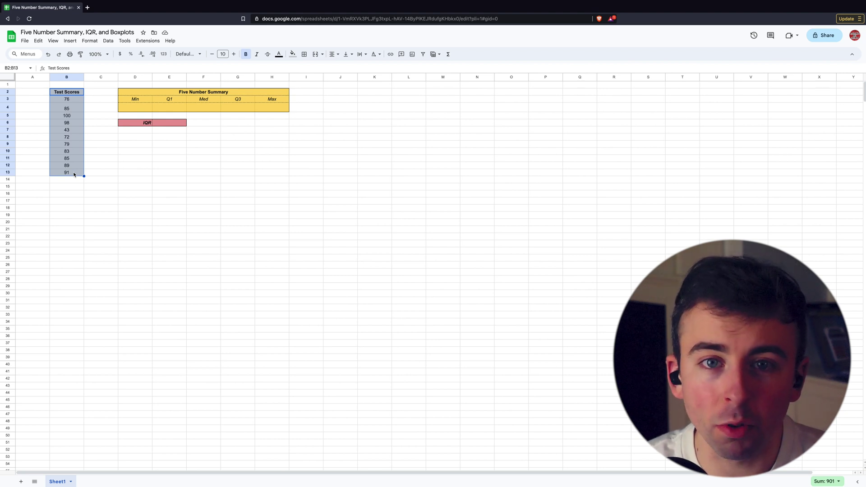
# - Look over the test scores in column B and the Min, Q1, Med, Q3, Max headings
pyautogui.click(73, 96)
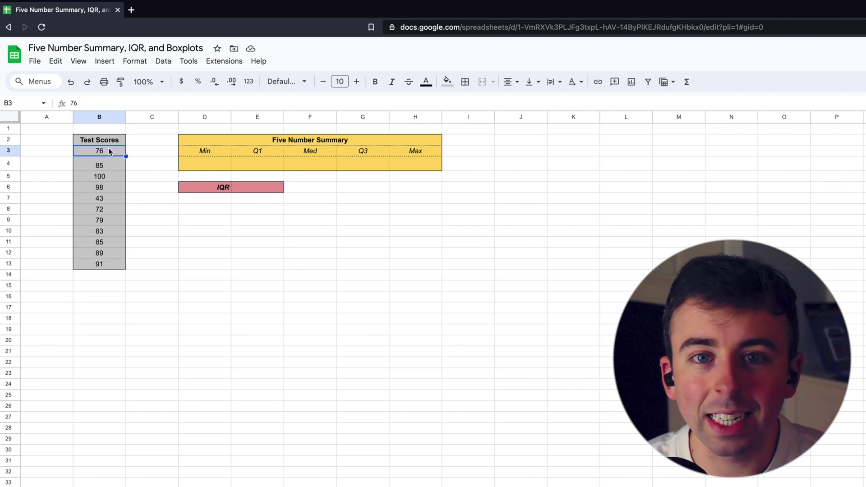
pyautogui.moveTo(109, 151); pyautogui.dragTo(106, 264)
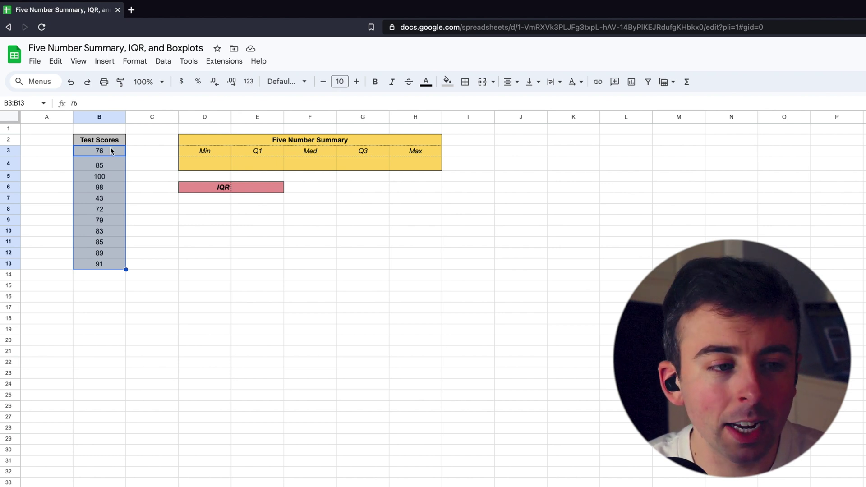
pyautogui.moveTo(103, 140); pyautogui.dragTo(434, 296)
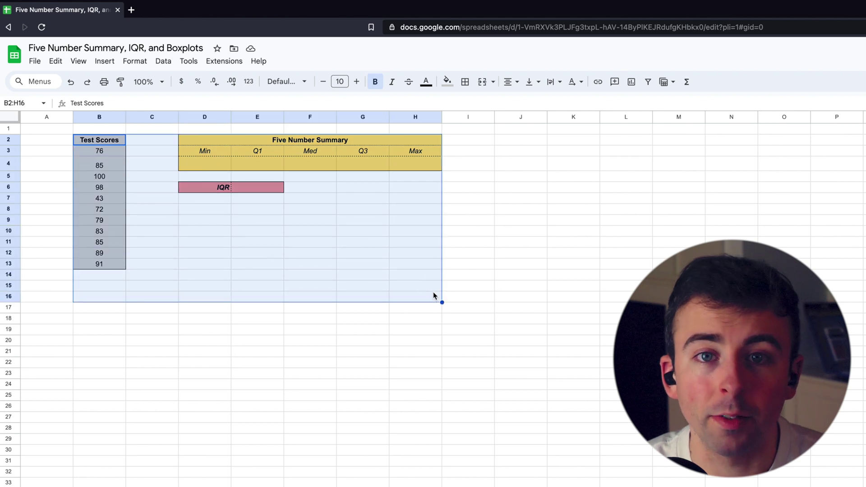
pyautogui.click(395, 247)
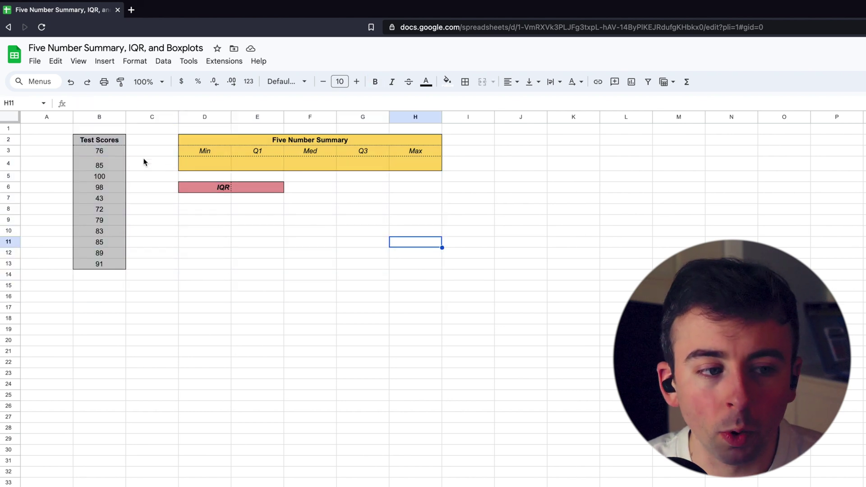
pyautogui.moveTo(100, 151); pyautogui.dragTo(102, 266)
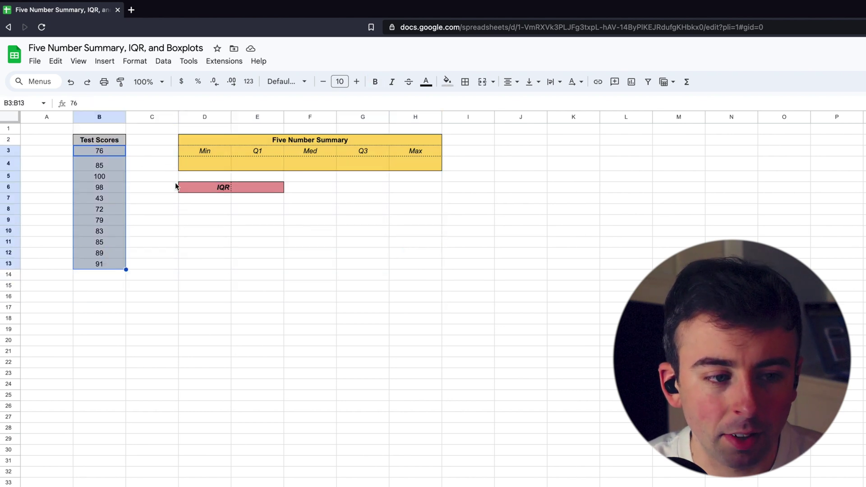
pyautogui.click(201, 162)
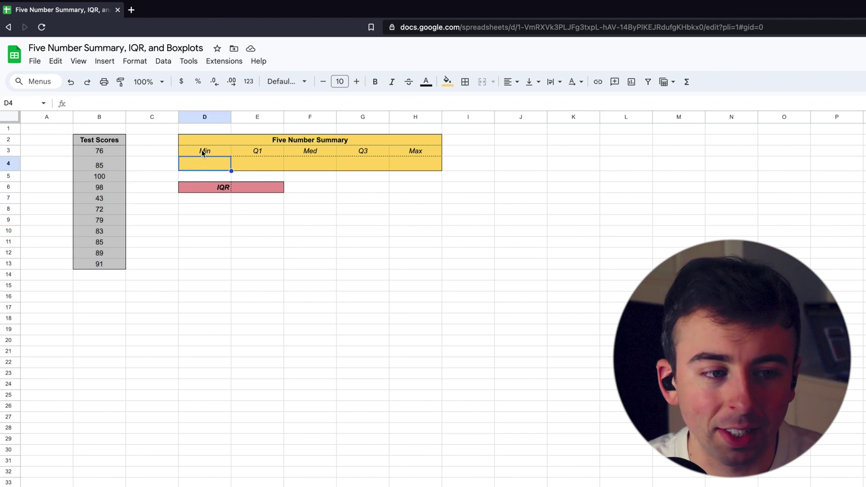
pyautogui.click(201, 150)
pyautogui.click(275, 151)
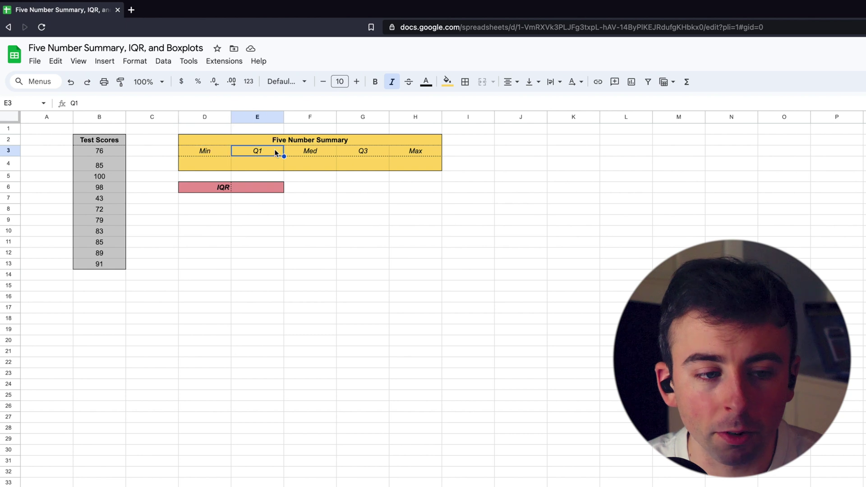
pyautogui.click(305, 151)
pyautogui.click(356, 152)
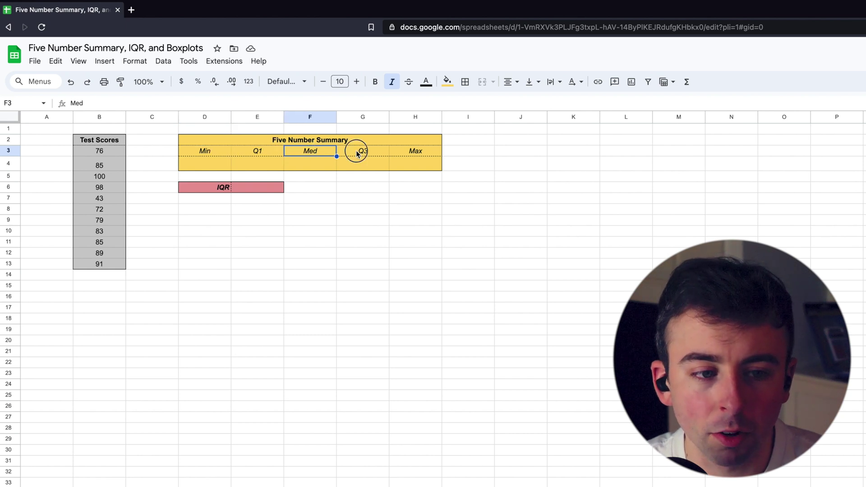
pyautogui.click(413, 152)
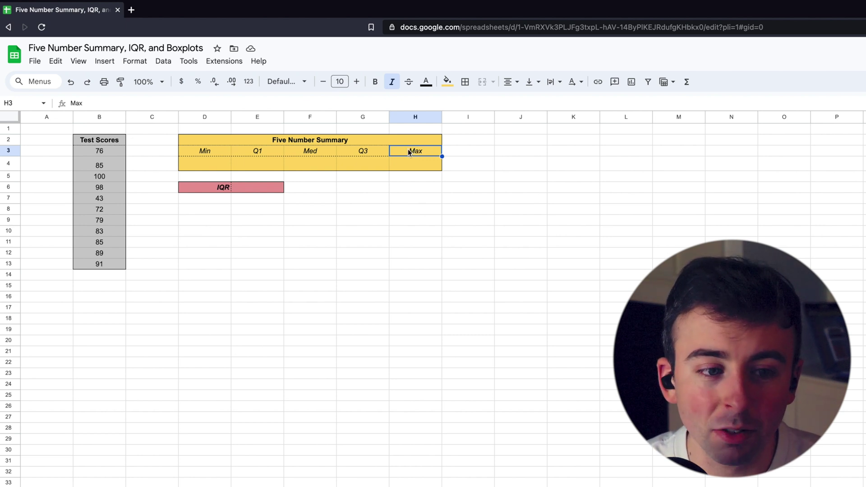
pyautogui.moveTo(407, 149); pyautogui.dragTo(212, 154)
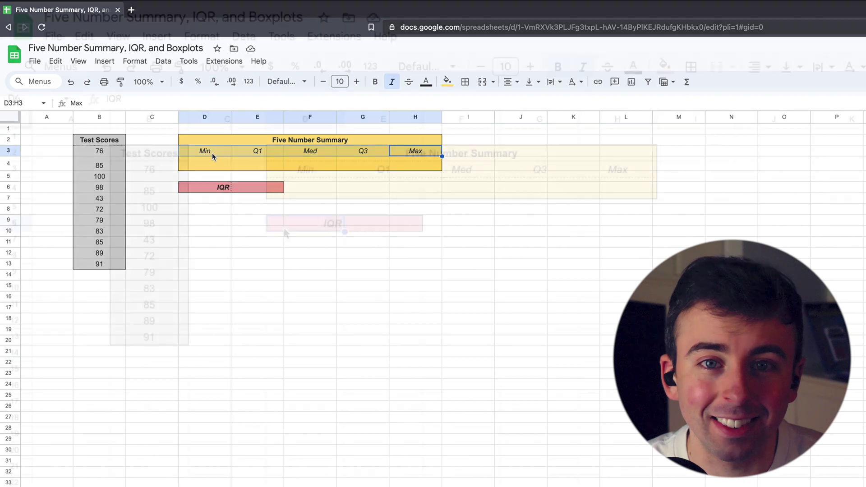
# - Enter =MIN(B3:B13) in the Min cell D4, returning 43
pyautogui.click(196, 163)
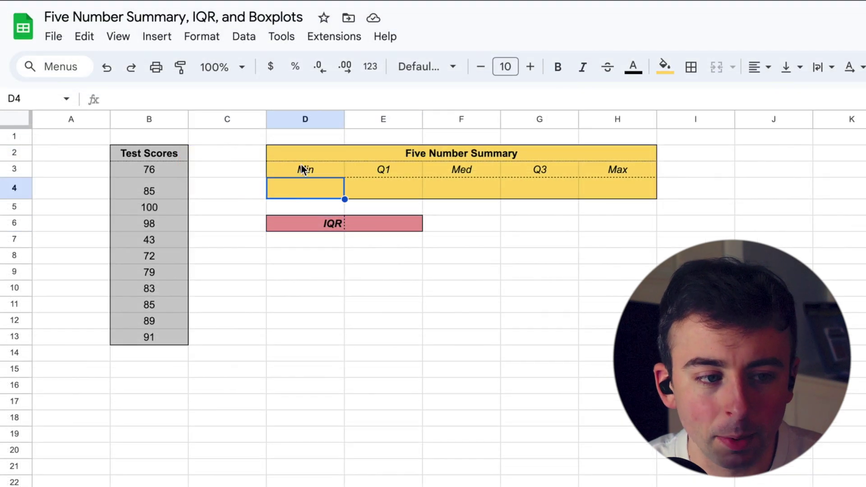
pyautogui.click(301, 164)
pyautogui.click(299, 186)
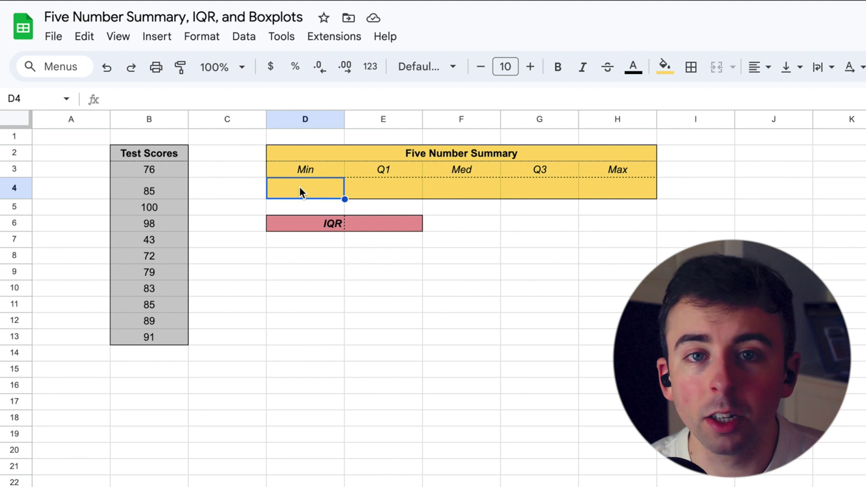
pyautogui.write('=')
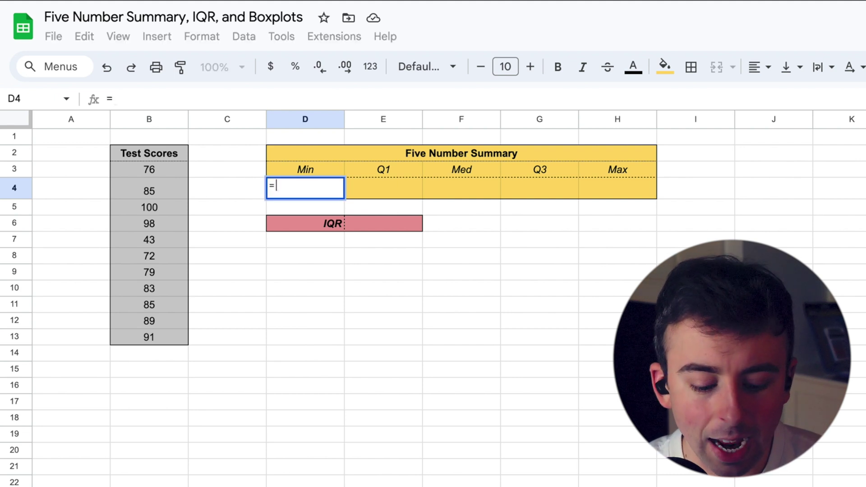
pyautogui.write('min')
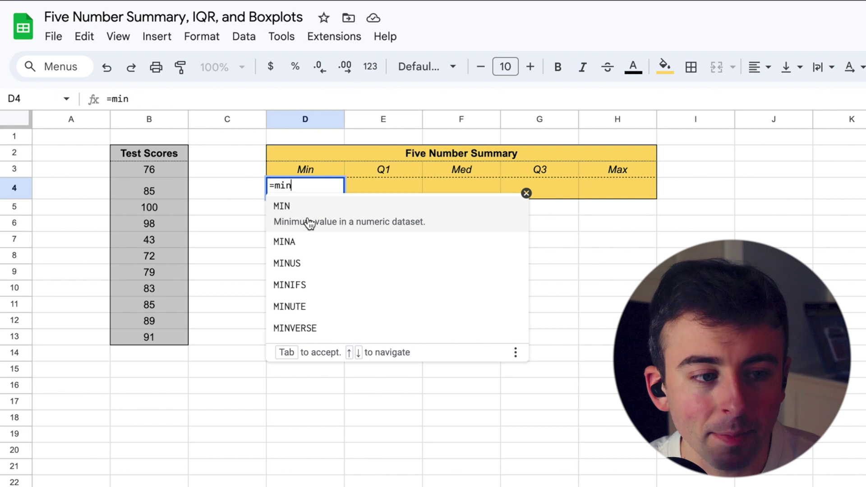
pyautogui.press('Tab')
pyautogui.moveTo(149, 337); pyautogui.dragTo(176, 179)
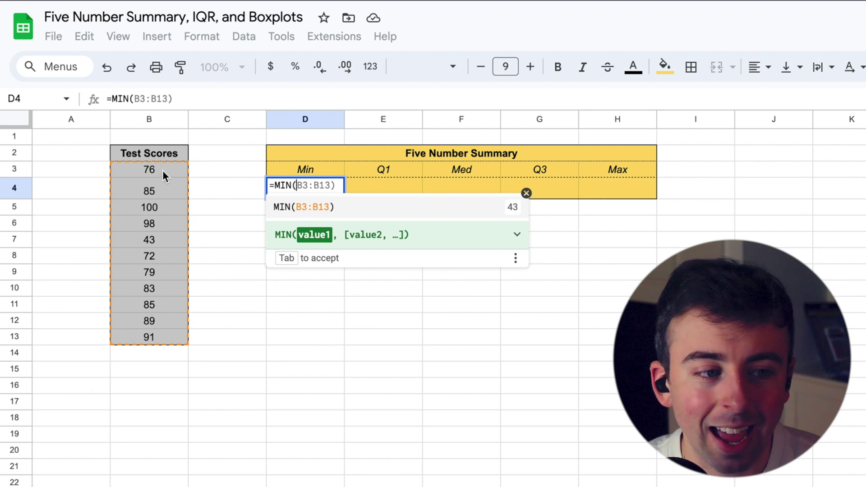
pyautogui.moveTo(164, 169); pyautogui.dragTo(151, 332)
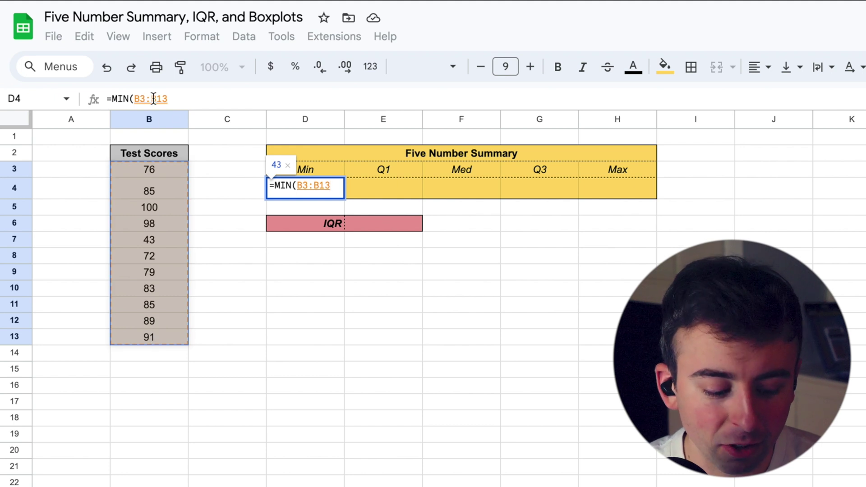
pyautogui.press('Return')
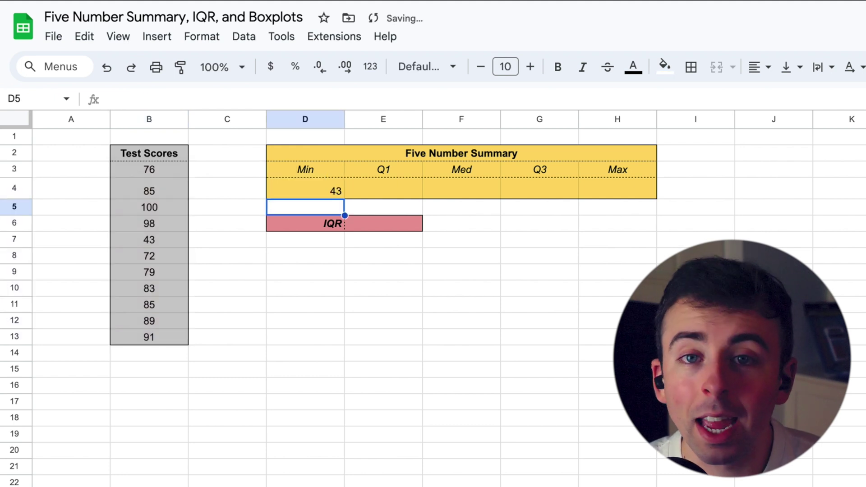
# - Enter =QUARTILE(B3:B13,1) in E4 so Q1 shows 77.5
pyautogui.press('Up')
pyautogui.press('Right')
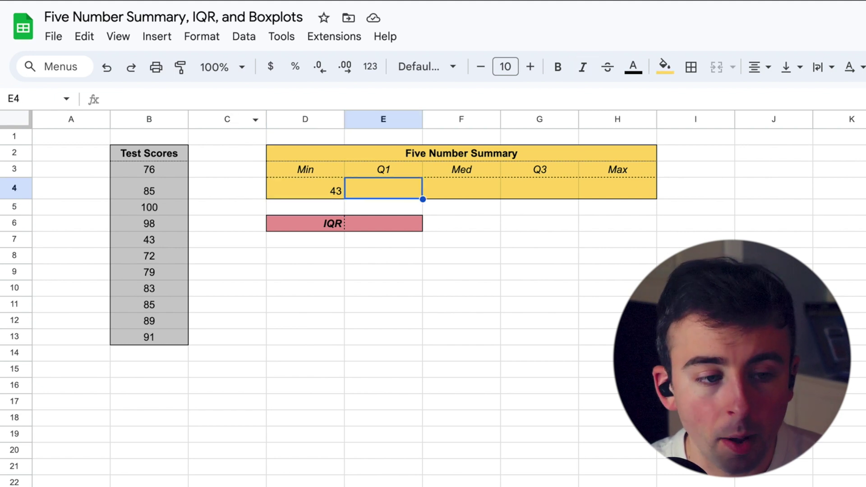
pyautogui.write('=qu')
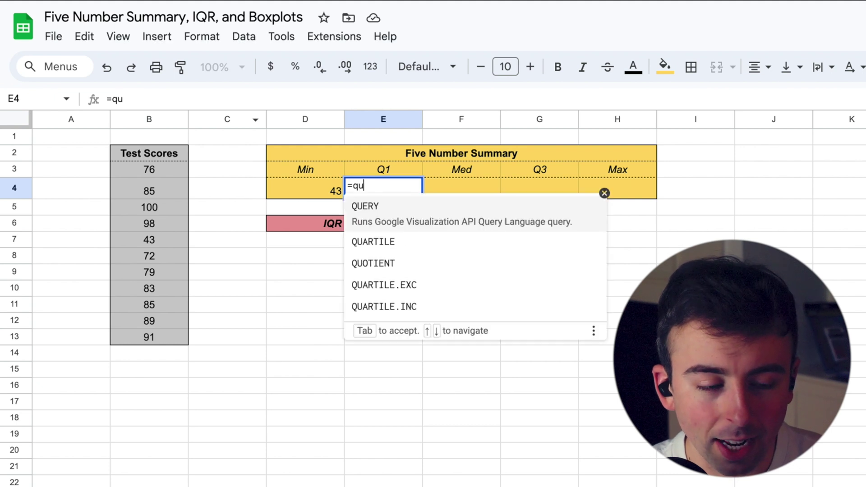
pyautogui.write('art')
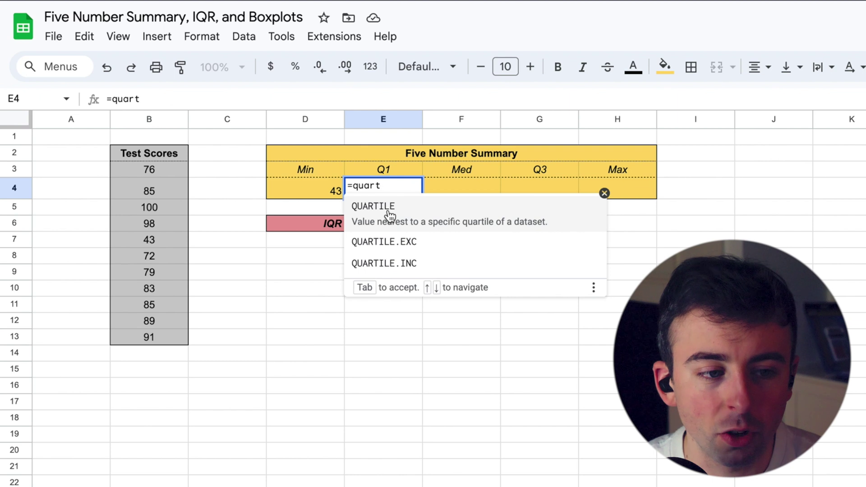
pyautogui.press('Tab')
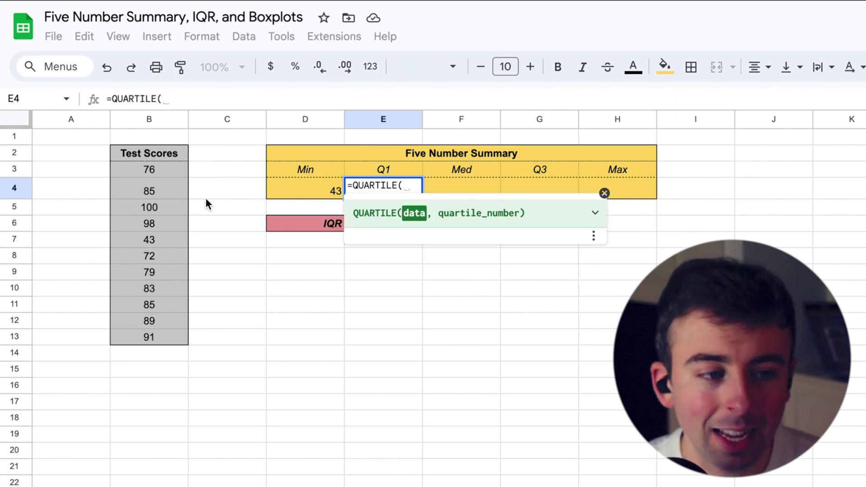
pyautogui.moveTo(161, 167); pyautogui.dragTo(150, 333)
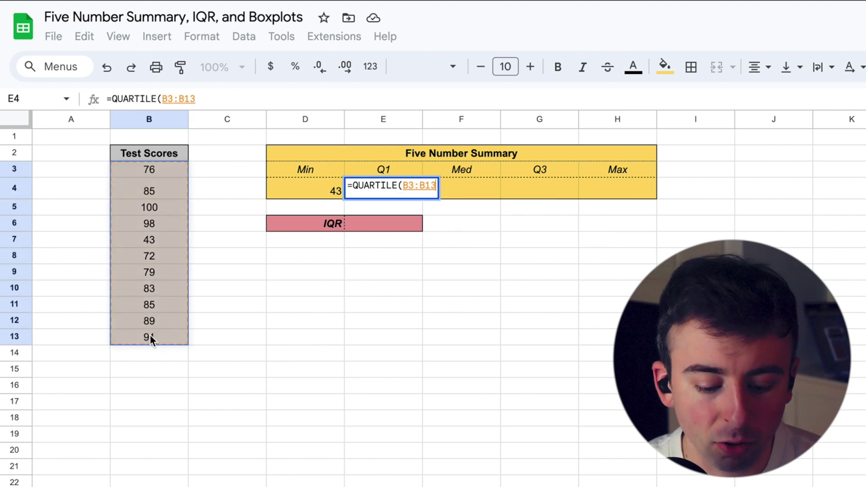
pyautogui.write(',')
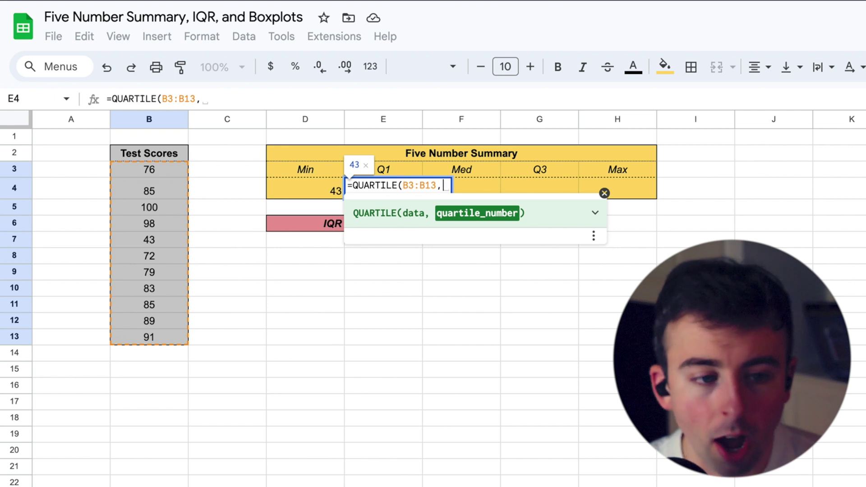
pyautogui.write('1')
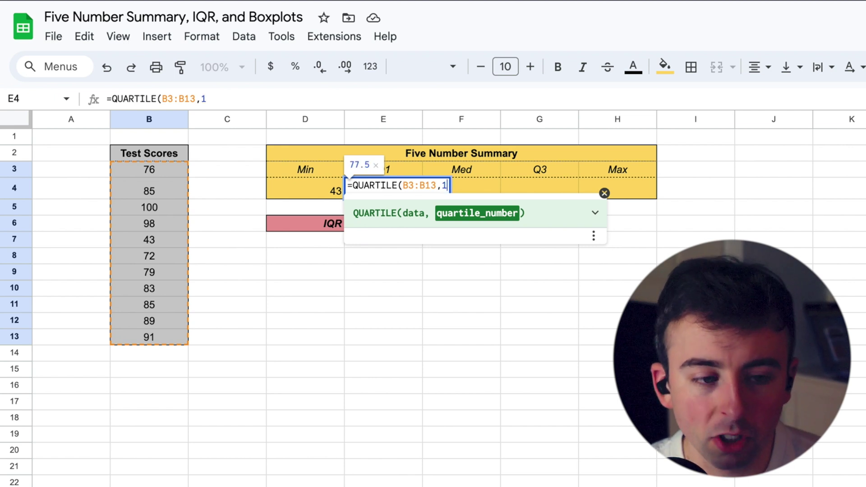
pyautogui.press('Return')
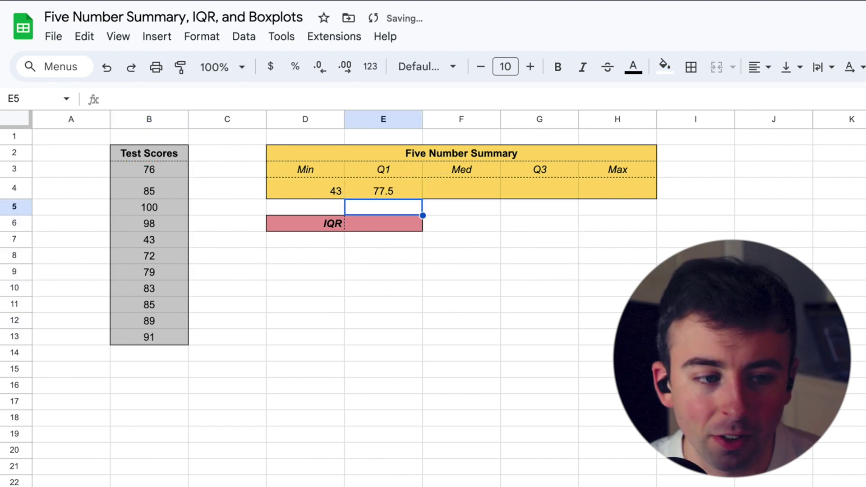
pyautogui.click(383, 188)
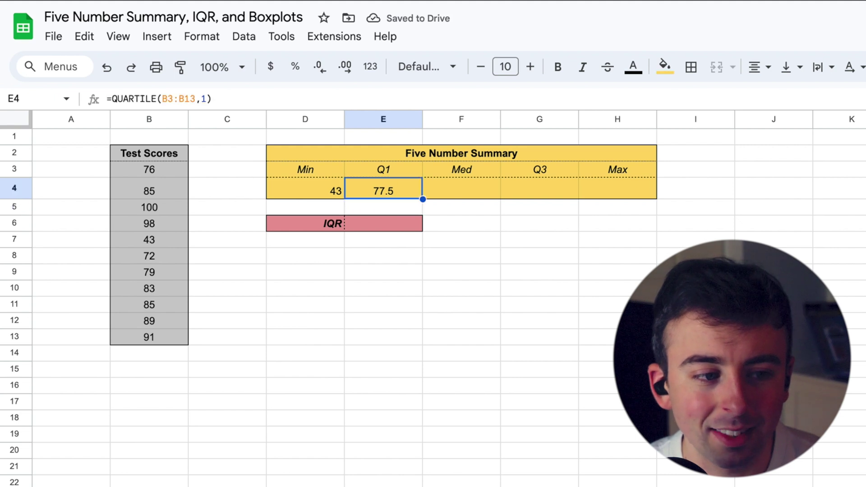
# - Enter =MEDIAN(B3:B13) in F4, giving a median of 85
pyautogui.click(461, 189)
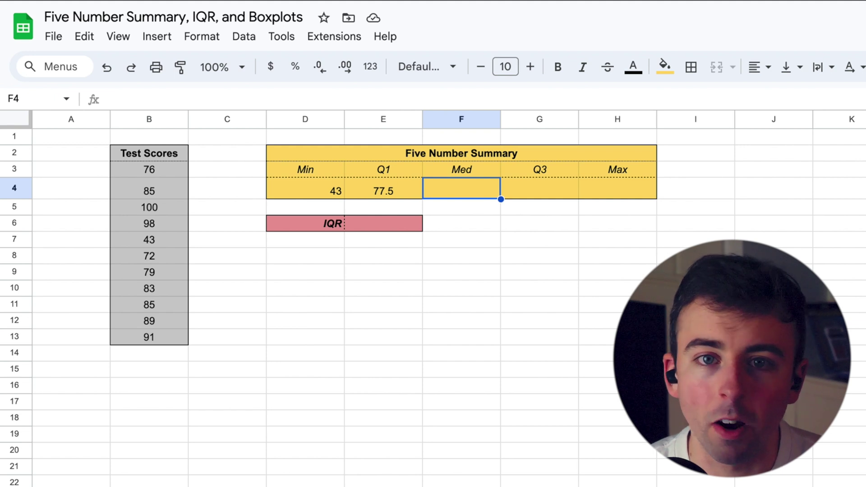
pyautogui.write('=')
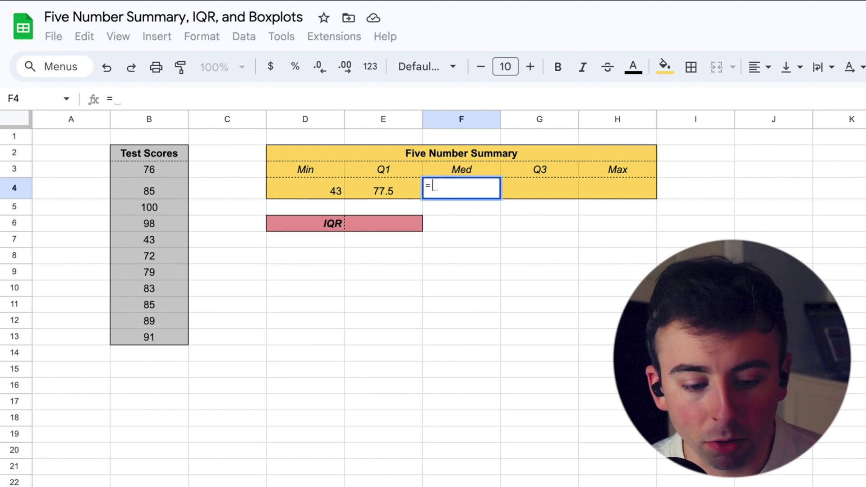
pyautogui.write('me')
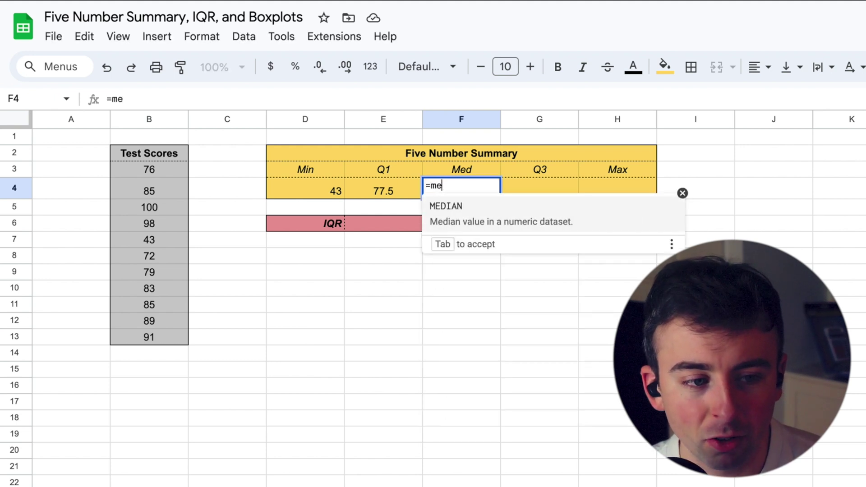
pyautogui.write('d')
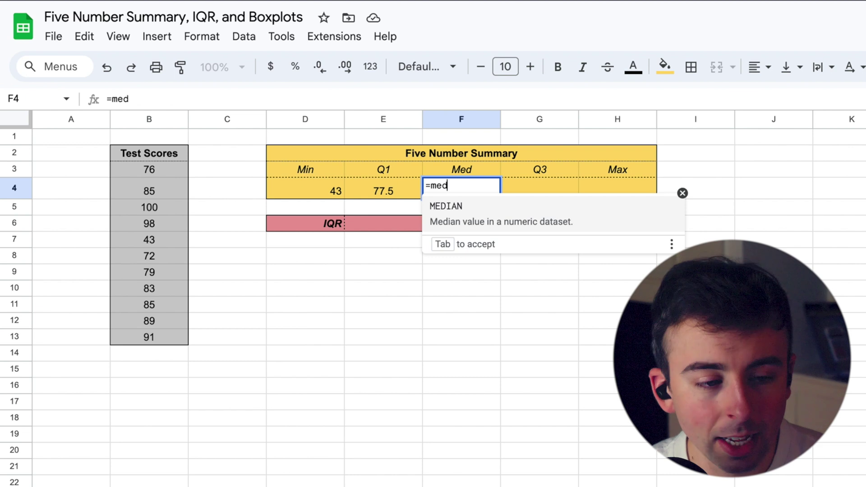
pyautogui.press('Tab')
pyautogui.moveTo(305, 169); pyautogui.dragTo(305, 336)
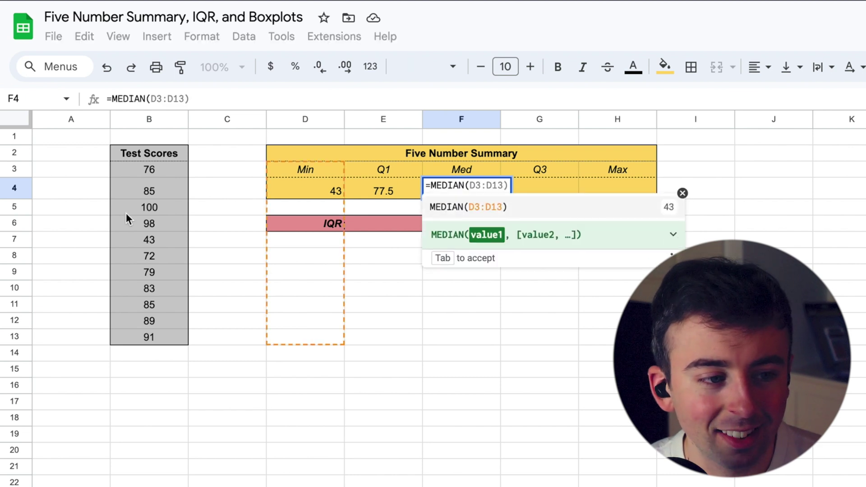
pyautogui.moveTo(159, 167); pyautogui.dragTo(142, 336)
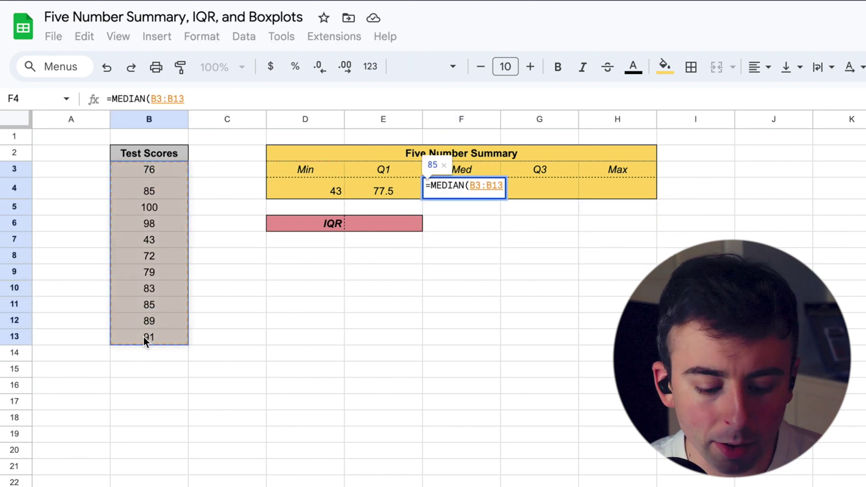
pyautogui.write(')')
pyautogui.press('Return')
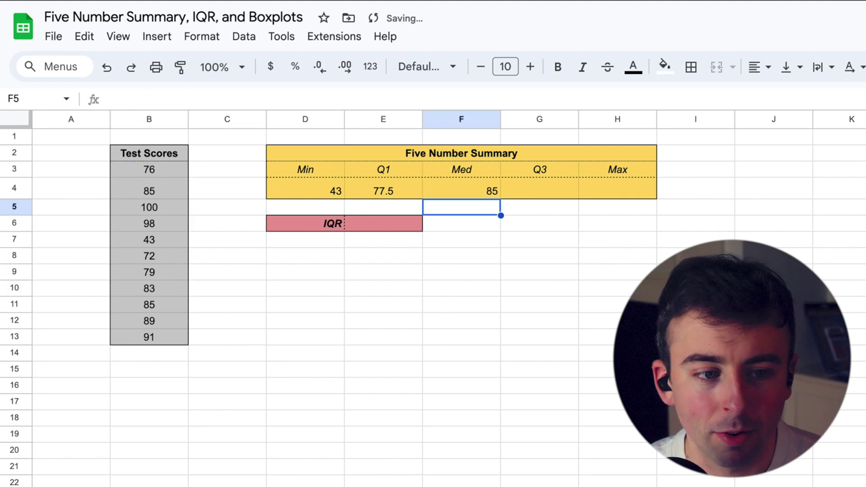
pyautogui.click(461, 188)
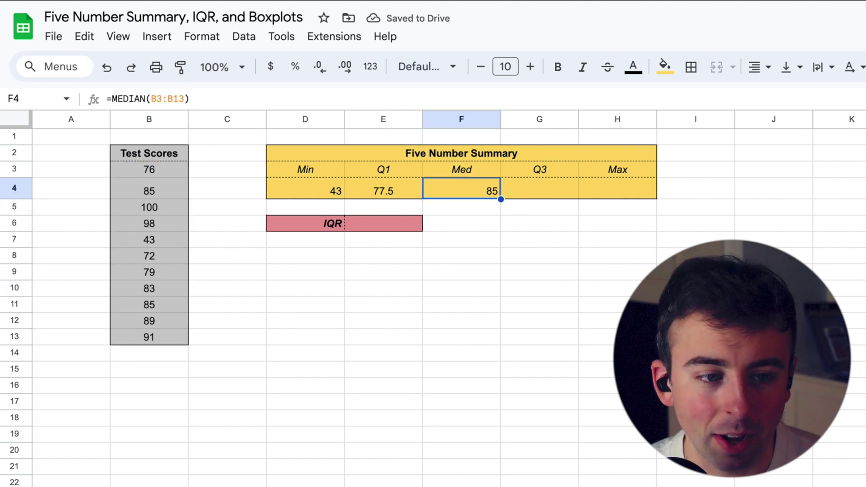
pyautogui.click(539, 188)
# - Enter =QUARTILE(B3:B13,3) in G4 so Q3 shows 90
pyautogui.write('=')
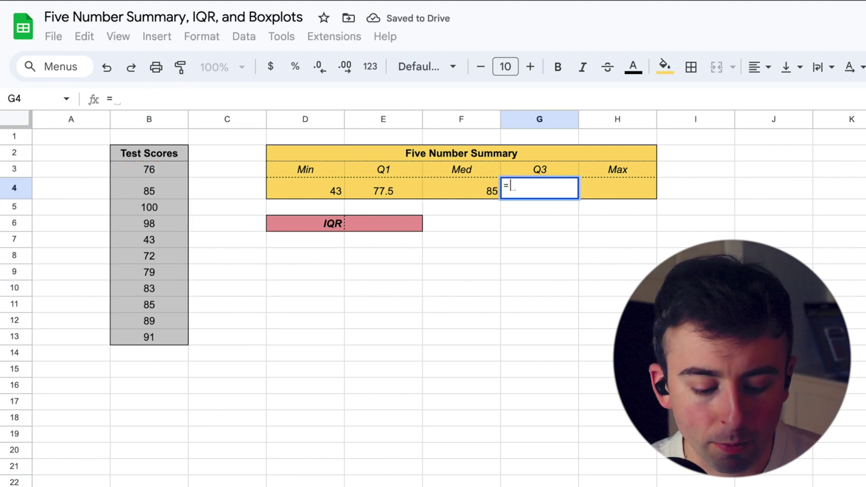
pyautogui.write('quar')
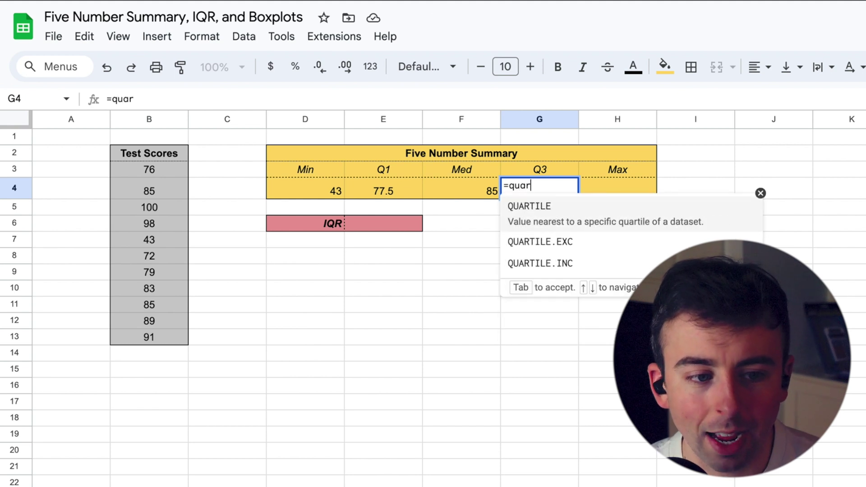
pyautogui.press('Tab')
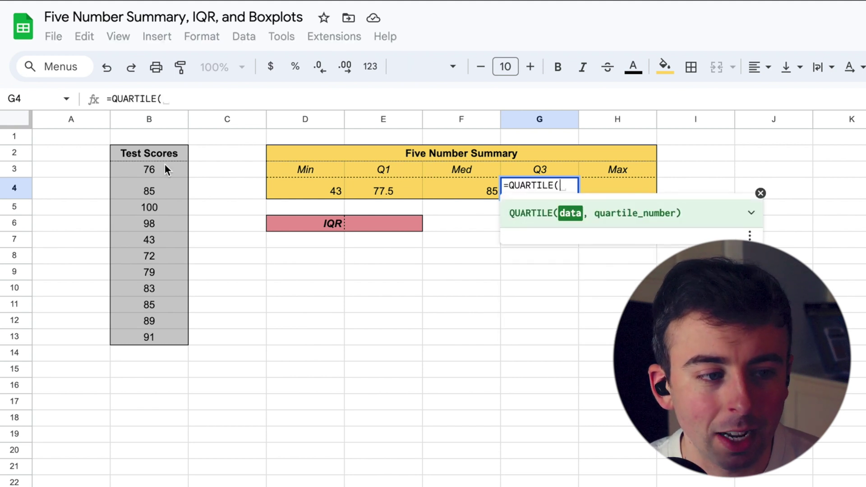
pyautogui.moveTo(164, 166); pyautogui.dragTo(155, 337)
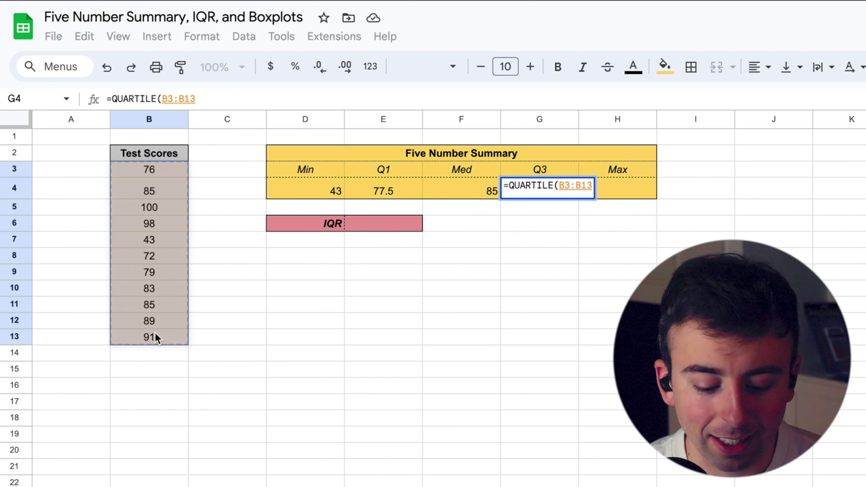
pyautogui.write(',3')
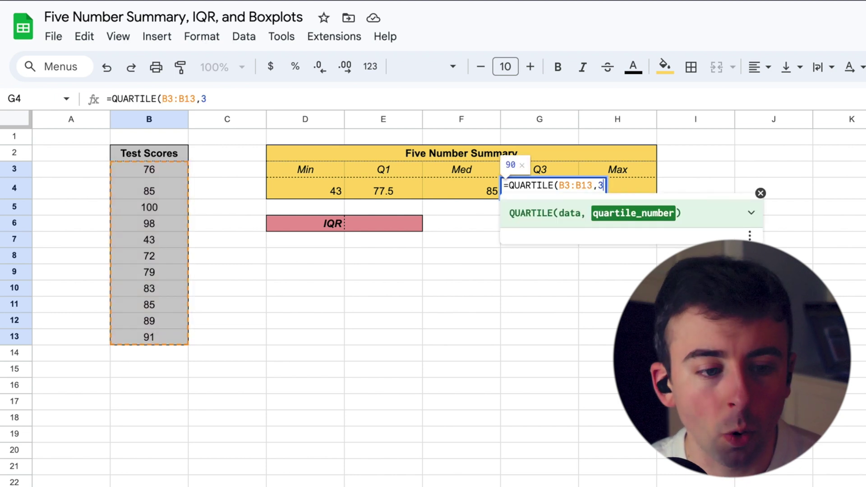
pyautogui.write(')')
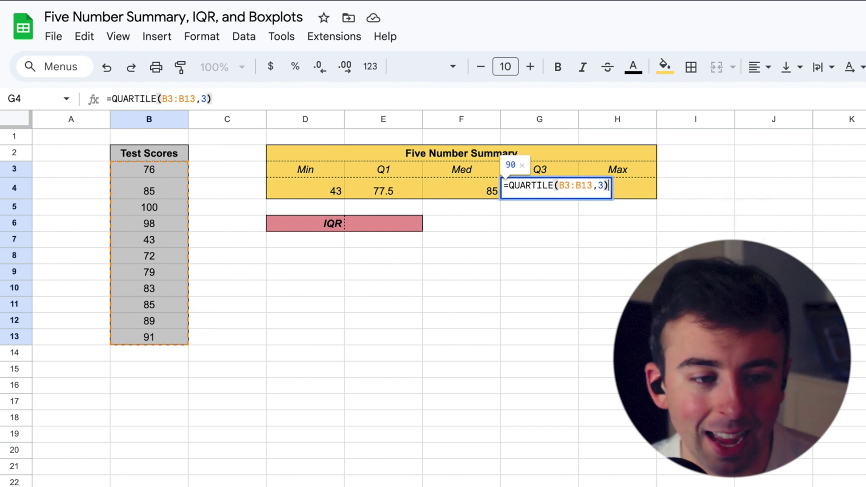
pyautogui.press('Return')
pyautogui.click(539, 188)
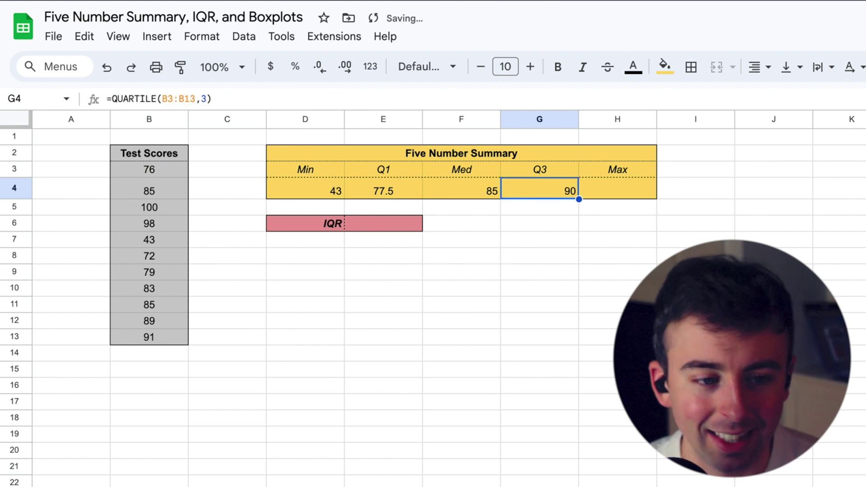
# - Enter =MAX(B3:B13) in H4, giving a maximum of 100
pyautogui.click(618, 188)
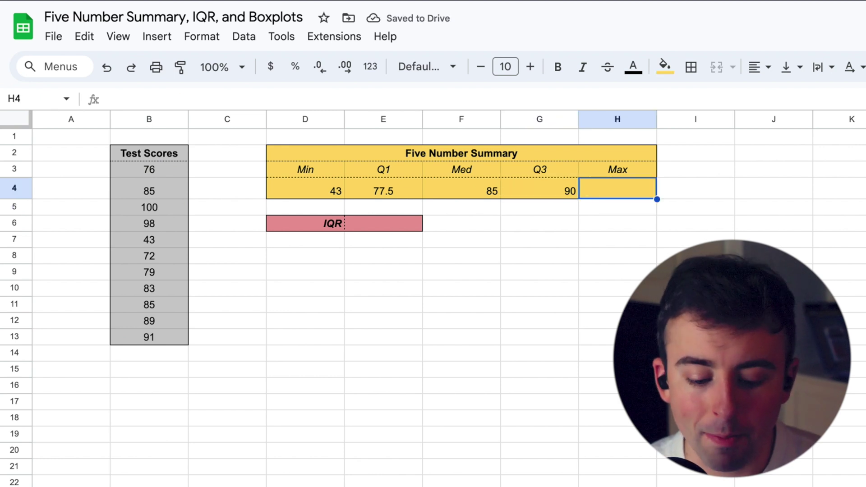
pyautogui.write('=')
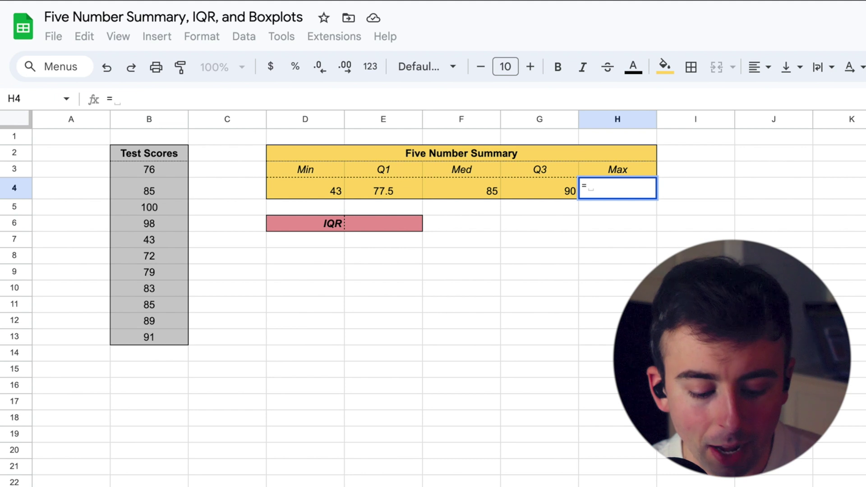
pyautogui.write('max')
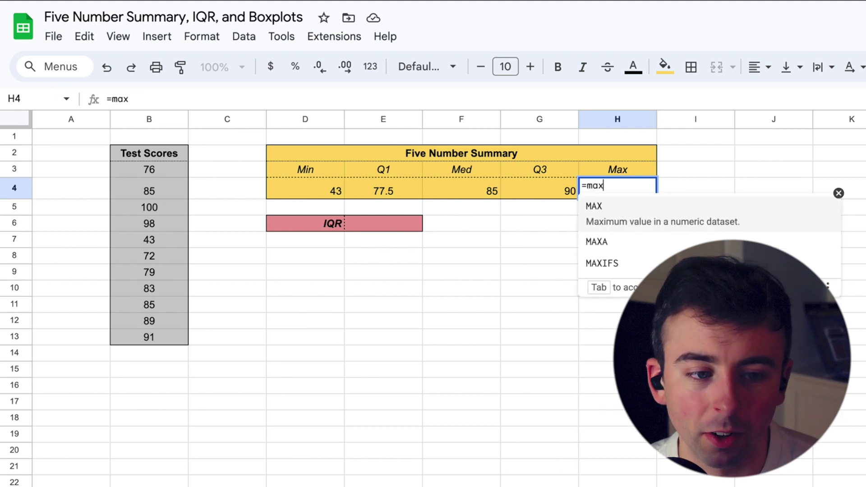
pyautogui.write('(')
pyautogui.moveTo(149, 169); pyautogui.dragTo(155, 338)
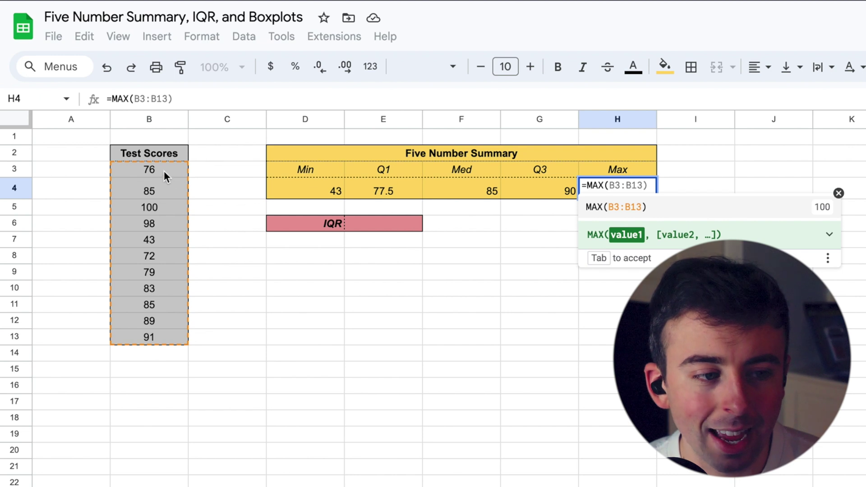
pyautogui.moveTo(164, 170); pyautogui.dragTo(159, 332)
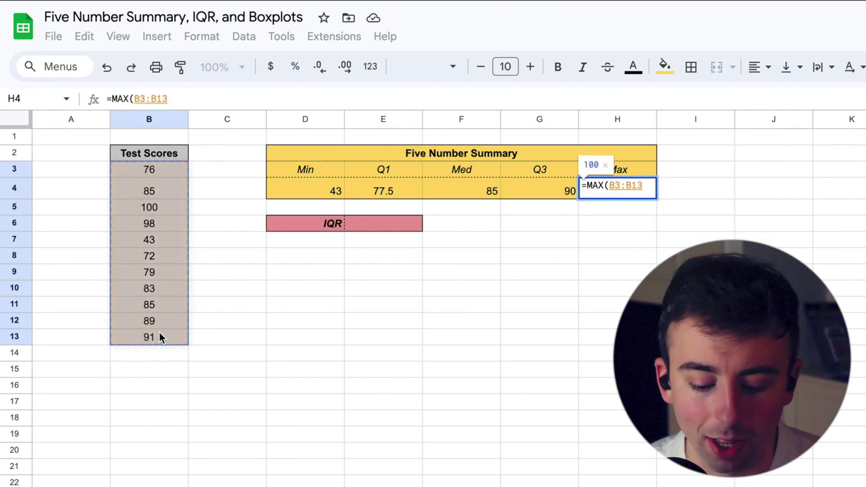
pyautogui.press('Return')
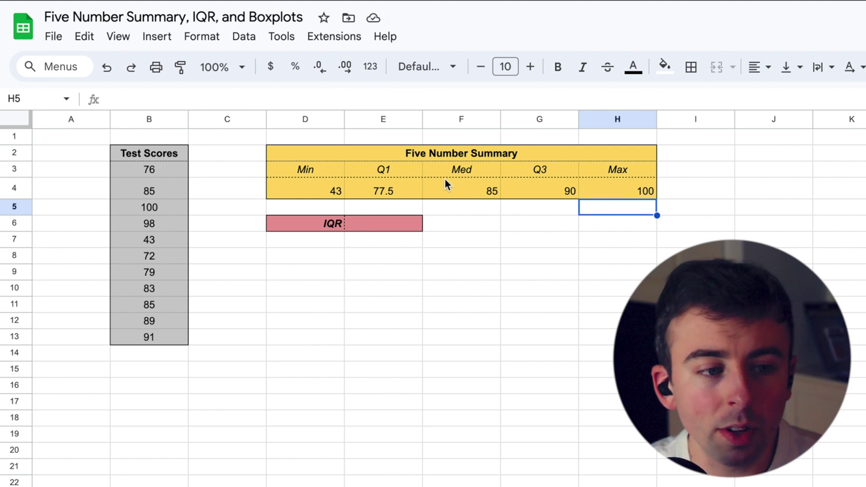
pyautogui.moveTo(324, 194); pyautogui.dragTo(622, 200)
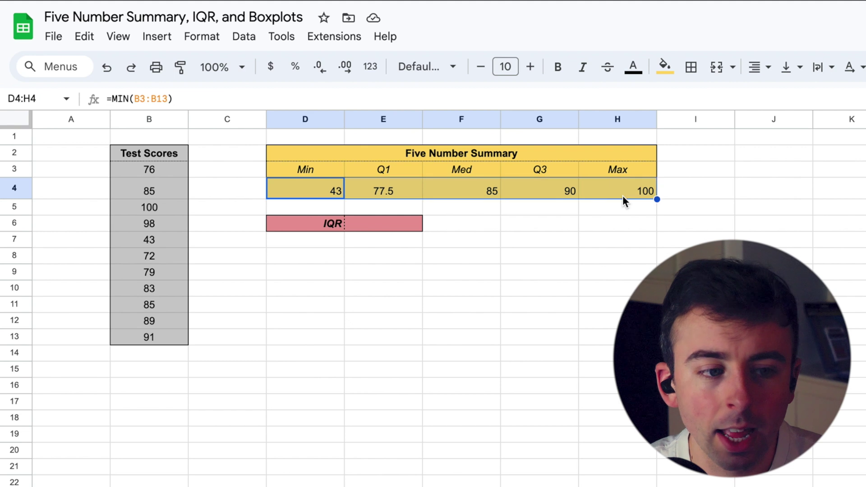
# - Enter =G4-E4 in E6 so the IQR shows 12.5
pyautogui.click(388, 229)
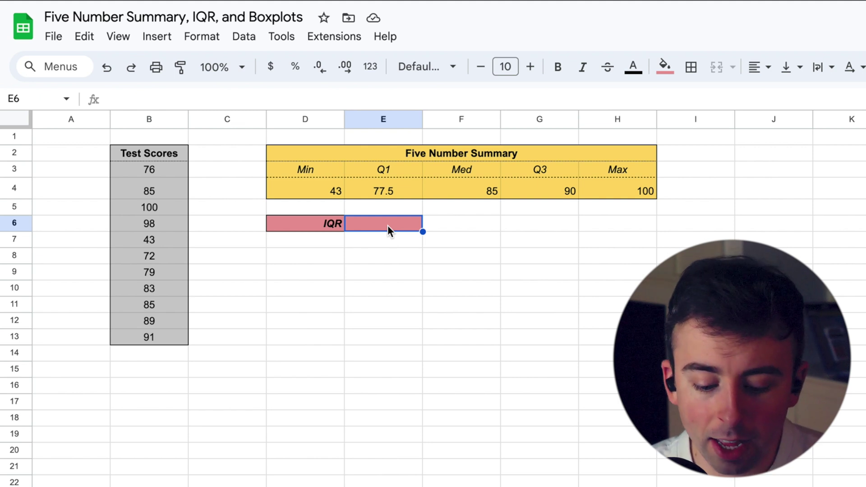
pyautogui.write('=')
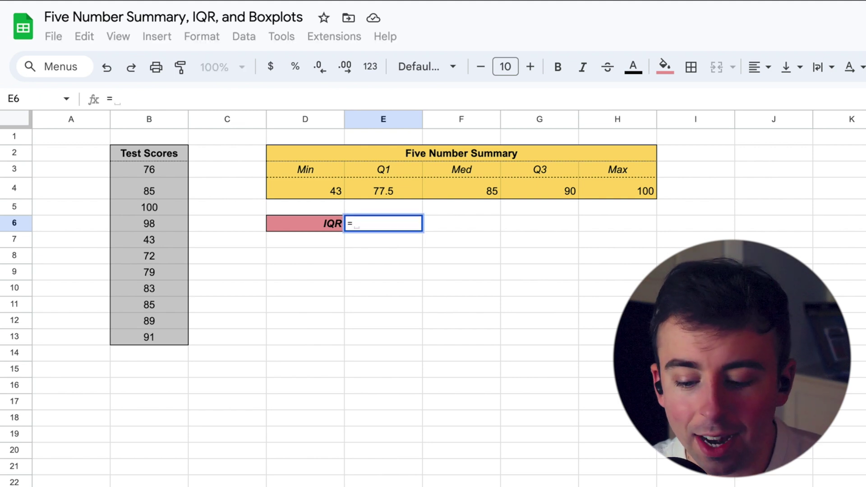
pyautogui.click(524, 186)
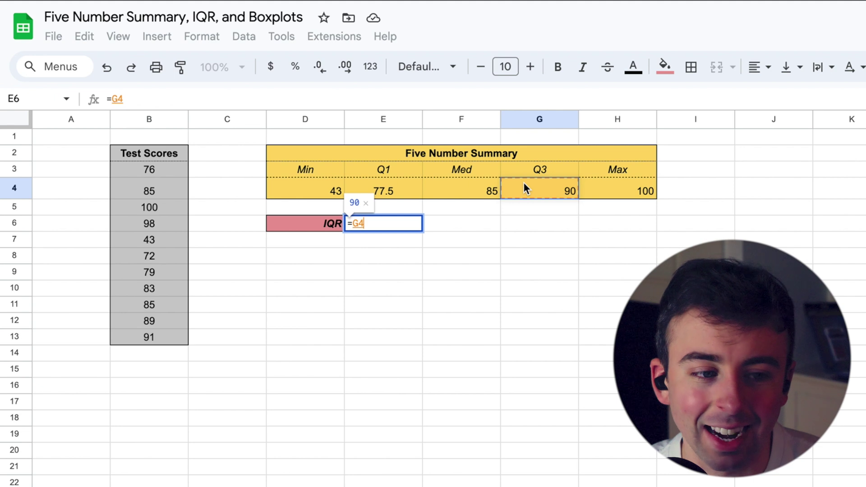
pyautogui.write('-')
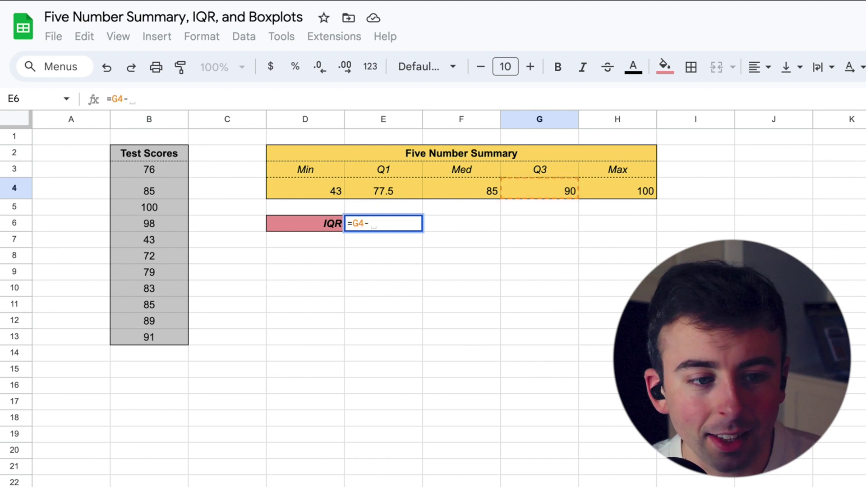
pyautogui.click(390, 189)
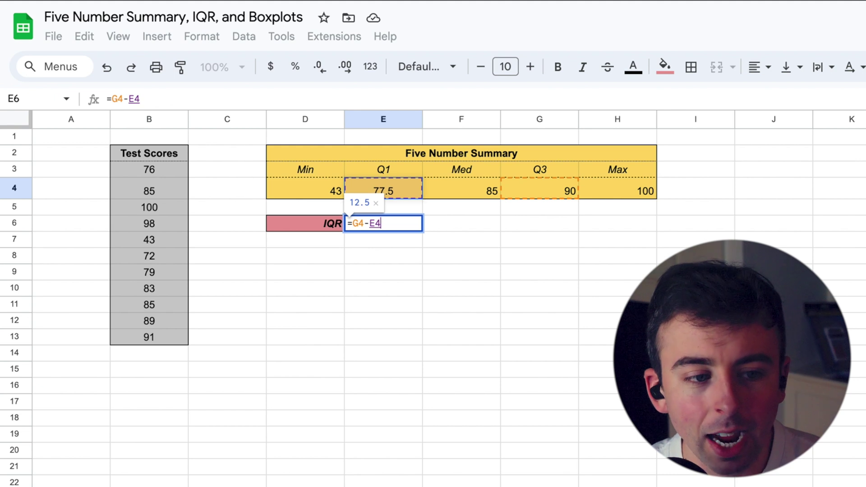
pyautogui.press('Return')
pyautogui.click(383, 224)
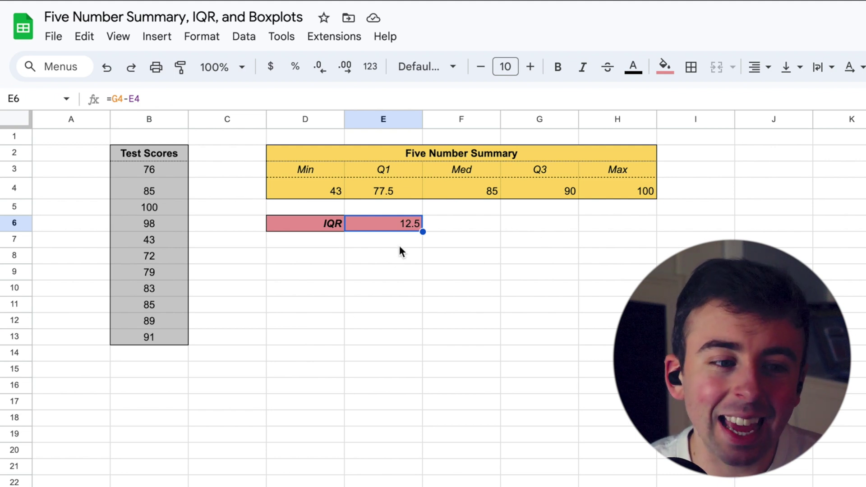
# - Type 43, 77.5, 90 and 100 into D10, E10, F10 and G10
pyautogui.moveTo(299, 184); pyautogui.dragTo(640, 191)
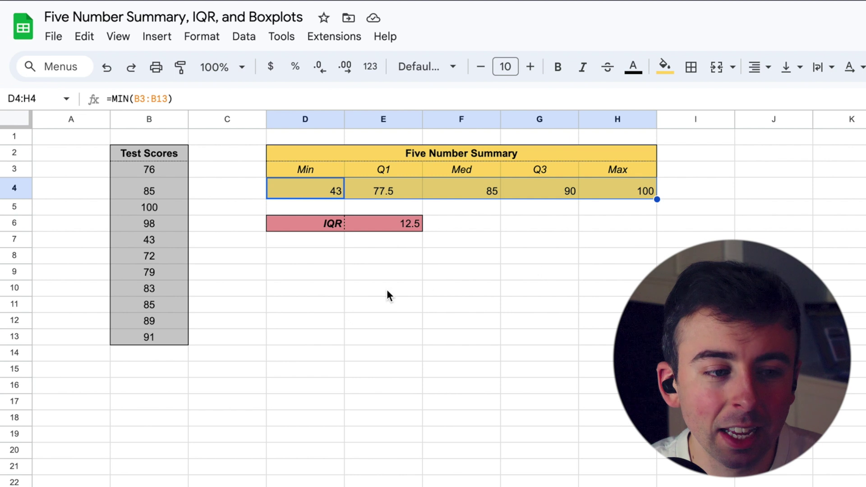
pyautogui.click(318, 289)
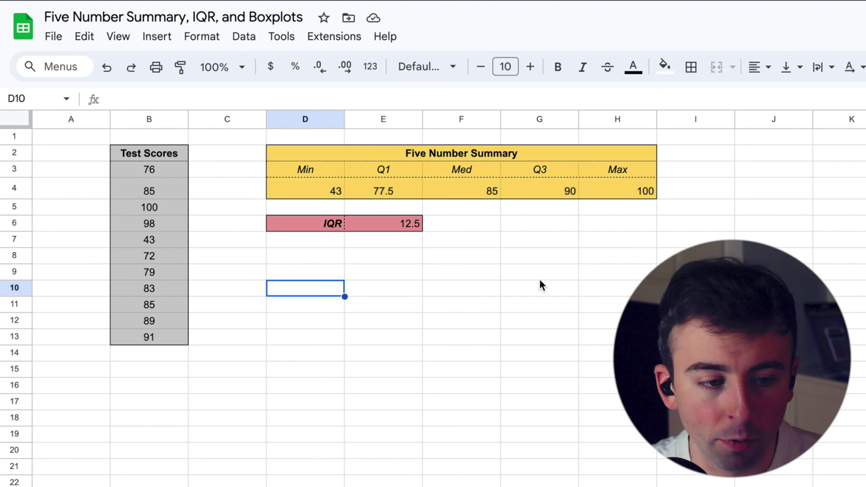
pyautogui.write('43')
pyautogui.press('Return')
pyautogui.press('Up')
pyautogui.press('Right')
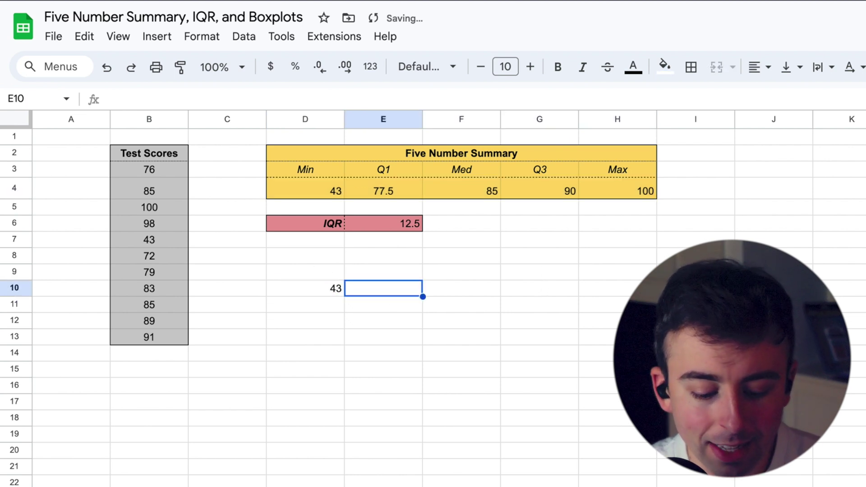
pyautogui.write('77.5')
pyautogui.press('Return')
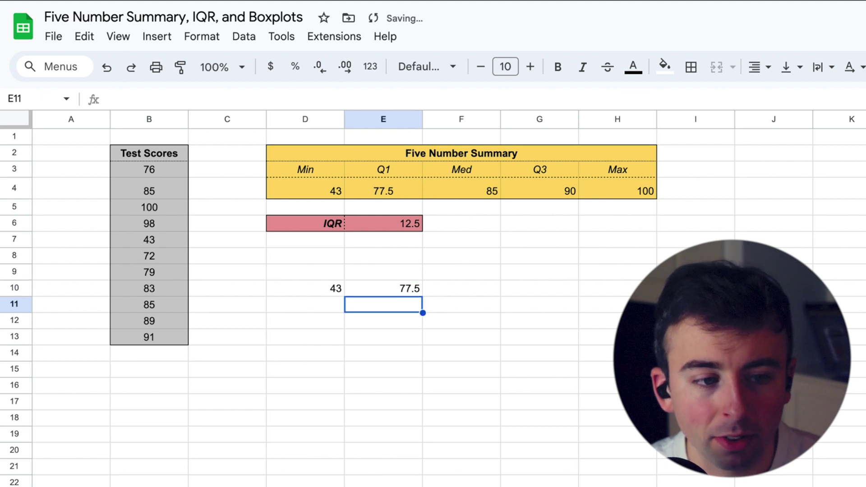
pyautogui.press('Up')
pyautogui.press('Right')
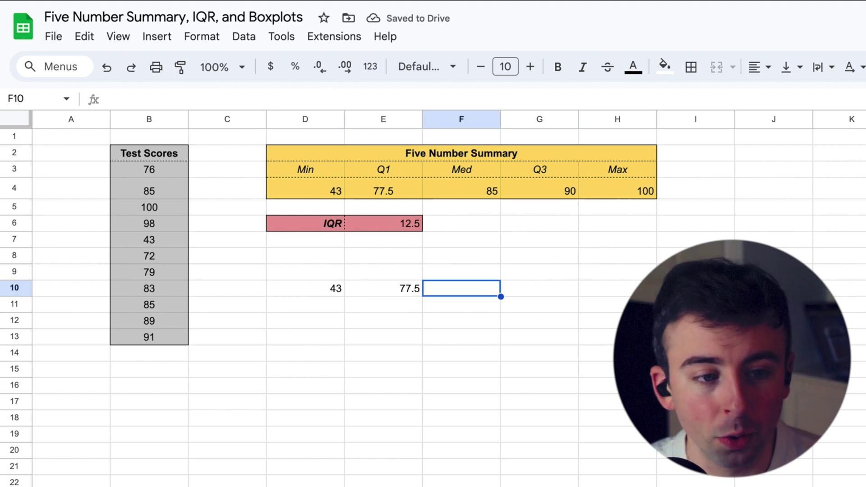
pyautogui.write('90')
pyautogui.press('Return')
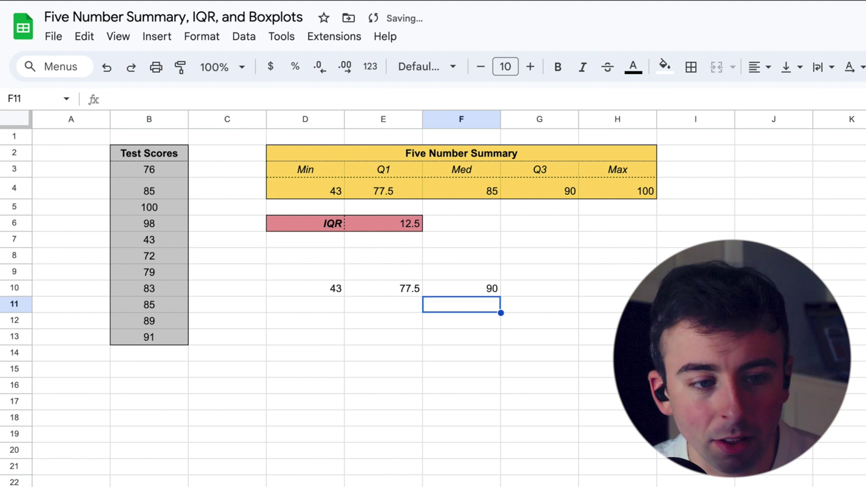
pyautogui.press('Up')
pyautogui.press('Right')
pyautogui.write('100')
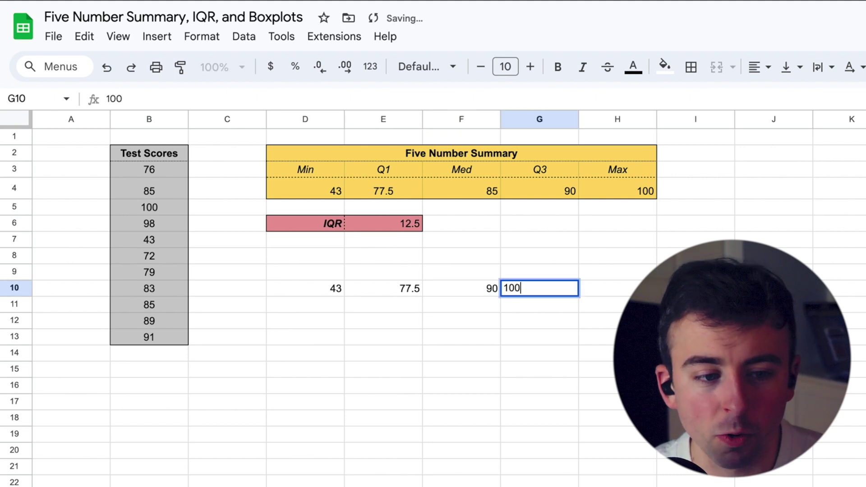
pyautogui.press('Return')
pyautogui.press('Up')
pyautogui.press('Left')
pyautogui.press('Left')
pyautogui.press('Left')
pyautogui.press('Left')
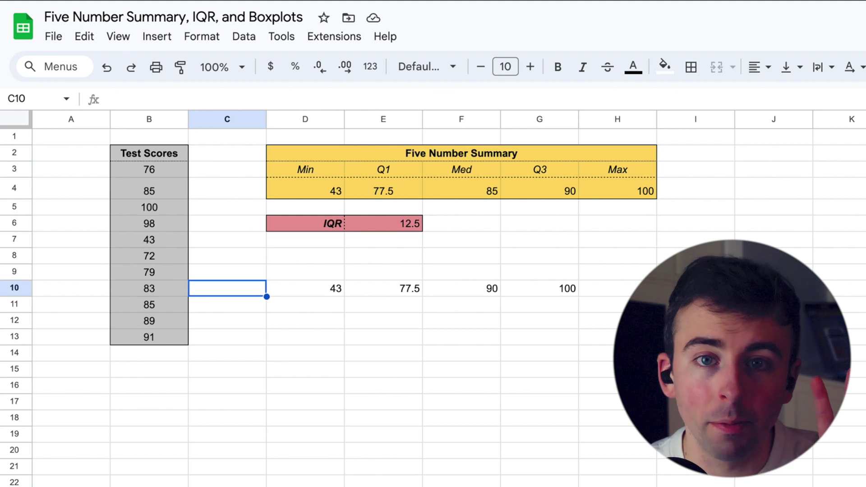
# - Label C10 'Boxplot for Test Scores' and widen column C to fit it
pyautogui.write('B')
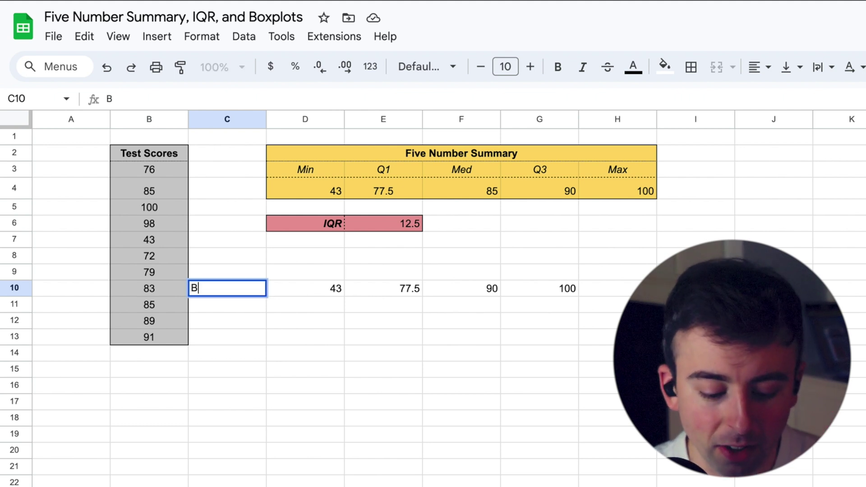
pyautogui.write('oxplot for Test Scores')
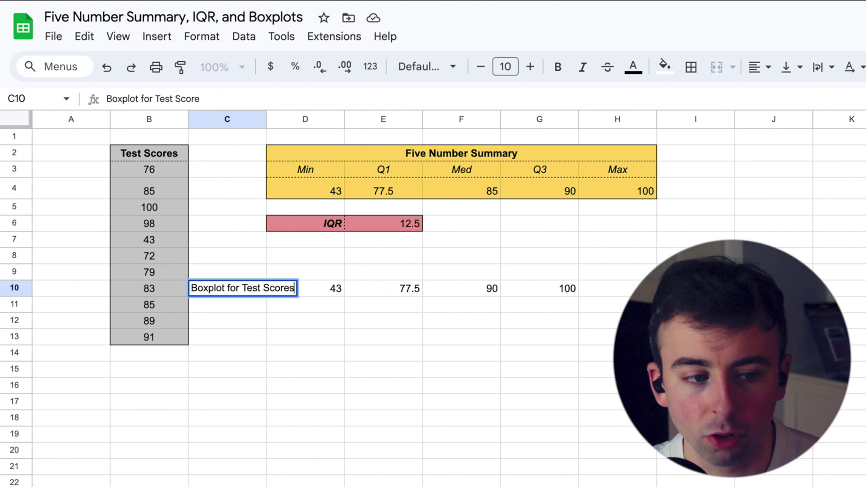
pyautogui.press('Return')
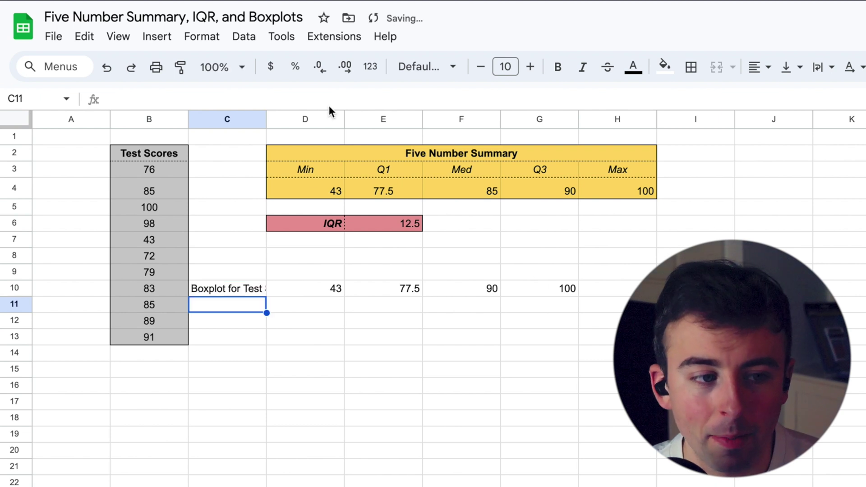
pyautogui.moveTo(267, 120); pyautogui.dragTo(312, 120)
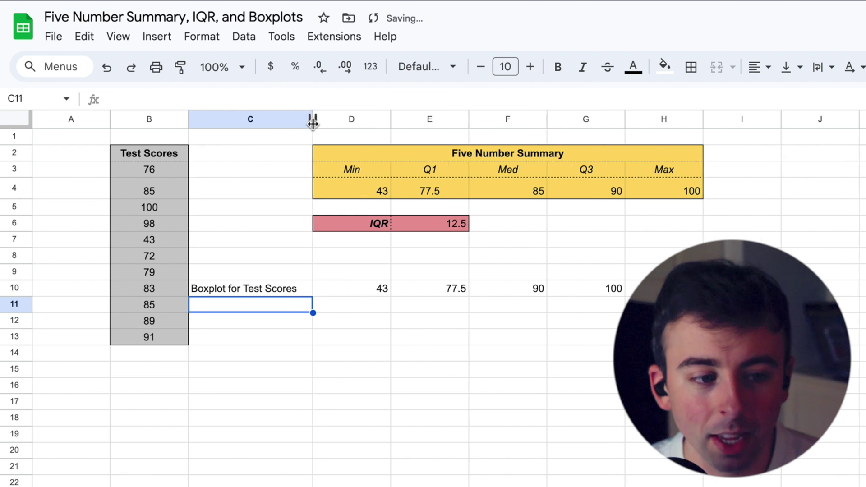
# - Select the label and chart values in C10:G10
pyautogui.click(264, 291)
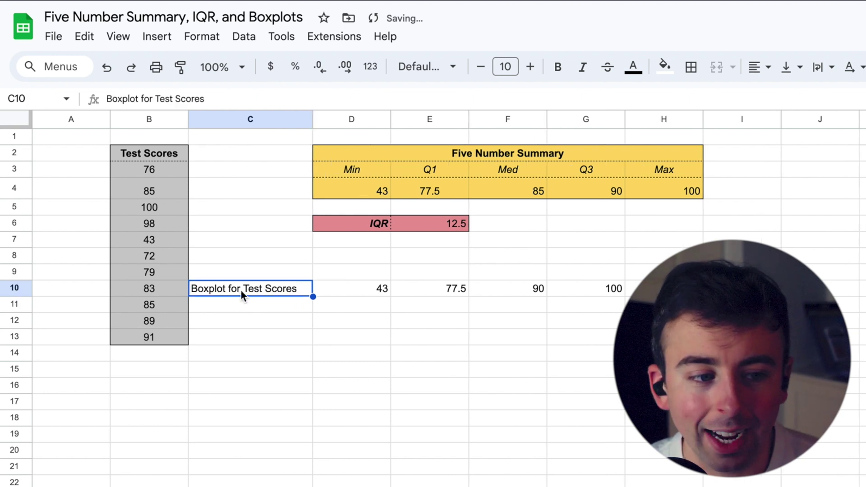
pyautogui.moveTo(246, 291); pyautogui.dragTo(579, 294)
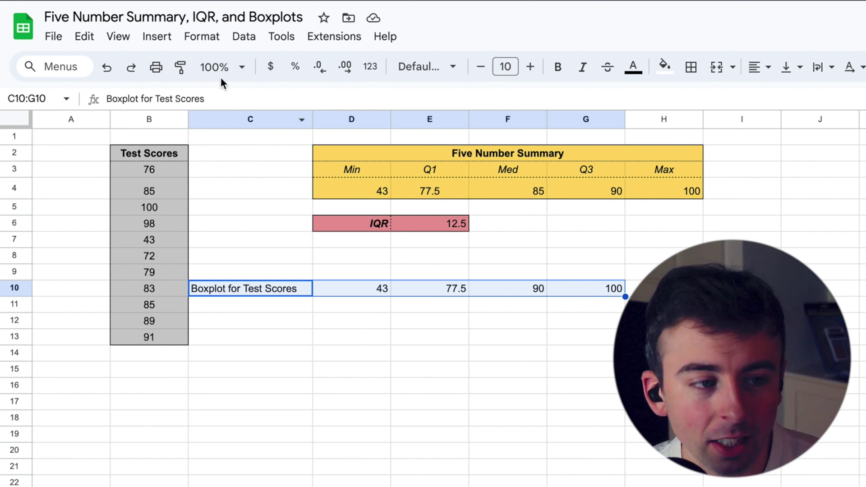
pyautogui.click(169, 38)
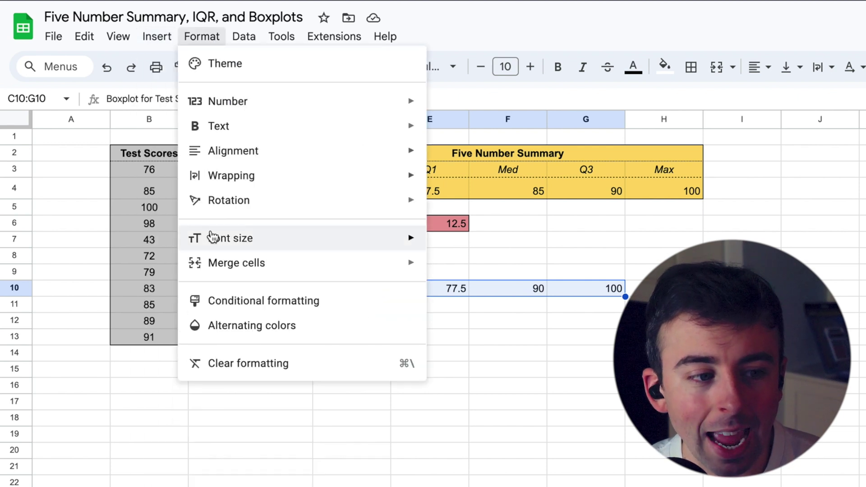
# - Insert a chart from C10:G10 and change its type to Candlestick chart
pyautogui.moveTo(156, 36)
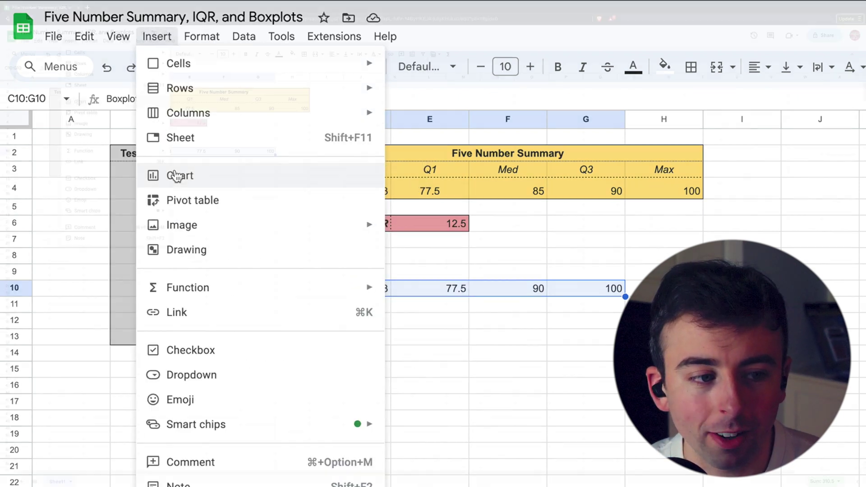
pyautogui.click(174, 172)
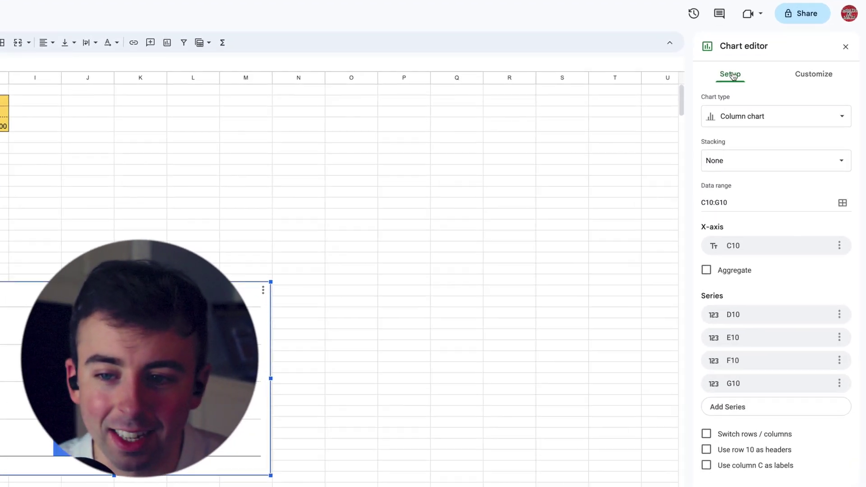
pyautogui.click(763, 118)
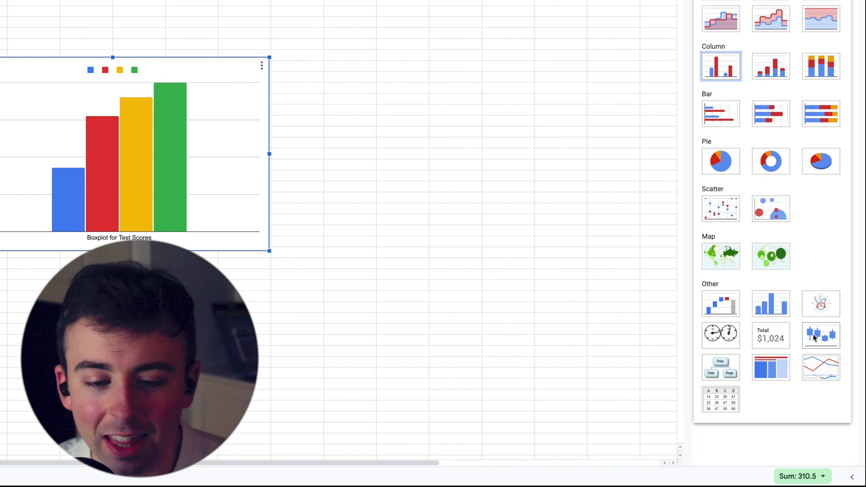
pyautogui.click(814, 338)
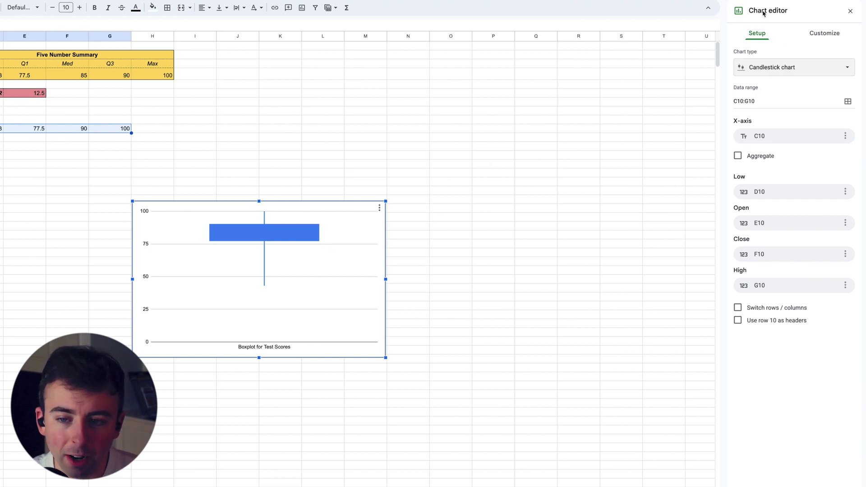
pyautogui.click(823, 35)
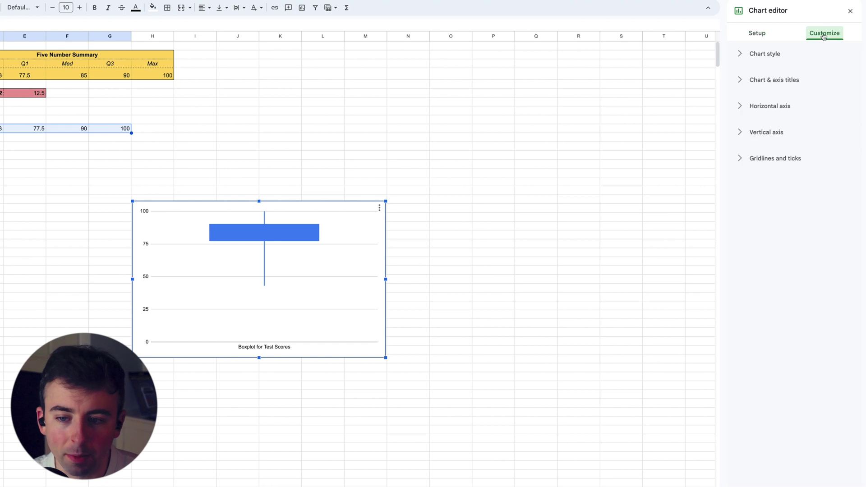
# - Set the chart's vertical axis min to 40 and max to 105, then close the editor
pyautogui.click(739, 134)
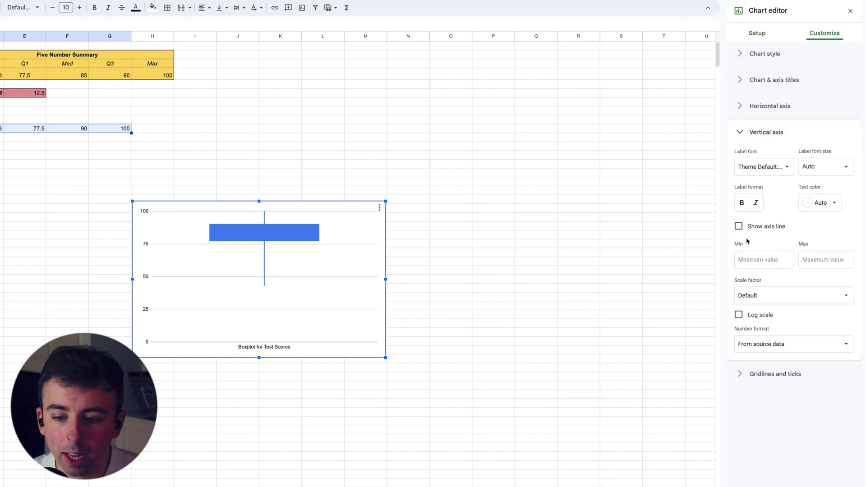
pyautogui.click(758, 261)
pyautogui.click(758, 261)
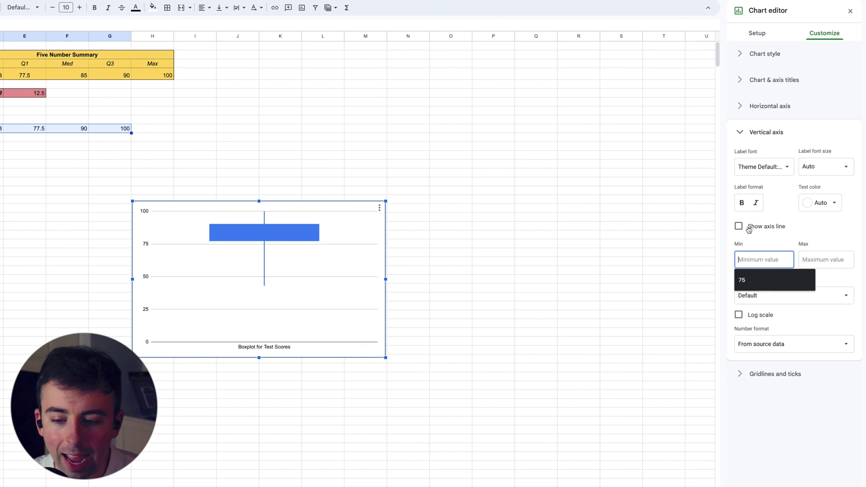
pyautogui.write('40')
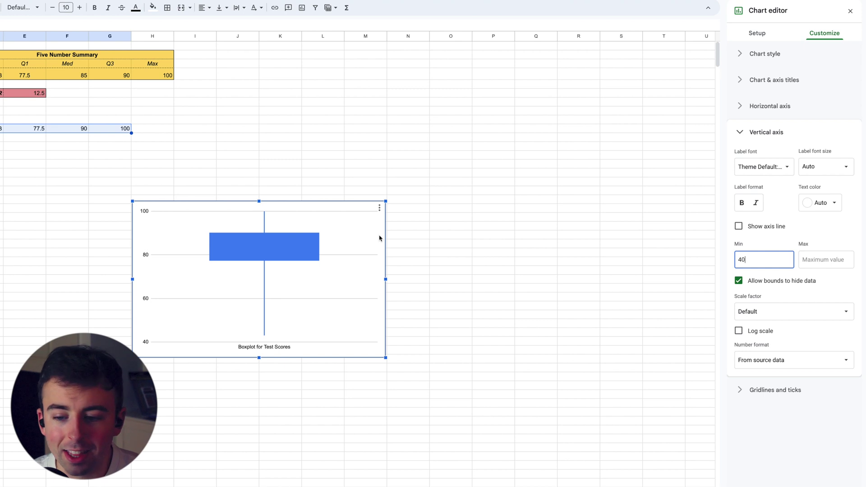
pyautogui.click(826, 261)
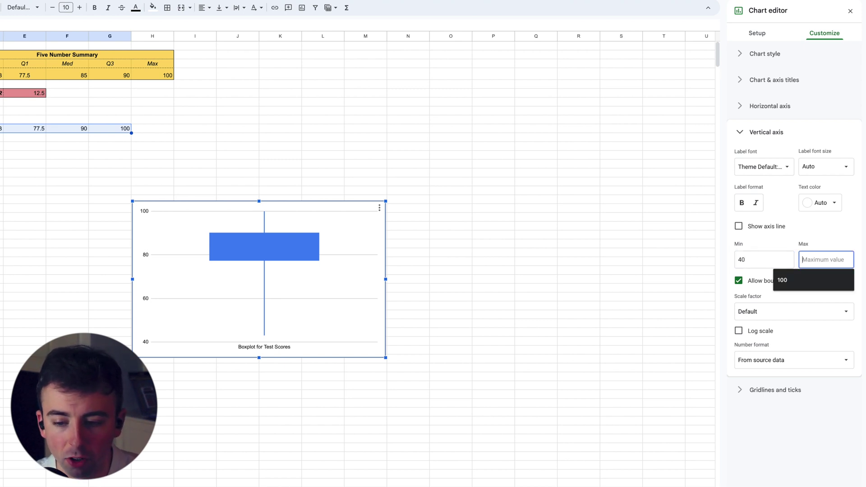
pyautogui.write('105')
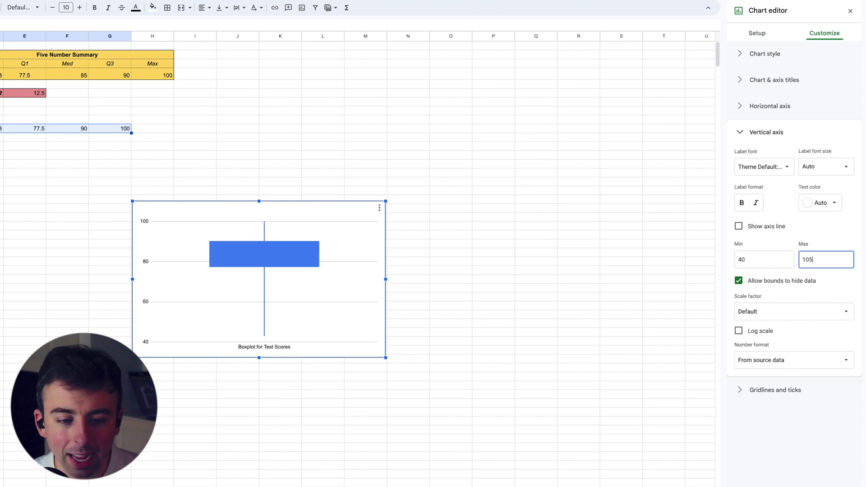
pyautogui.click(452, 271)
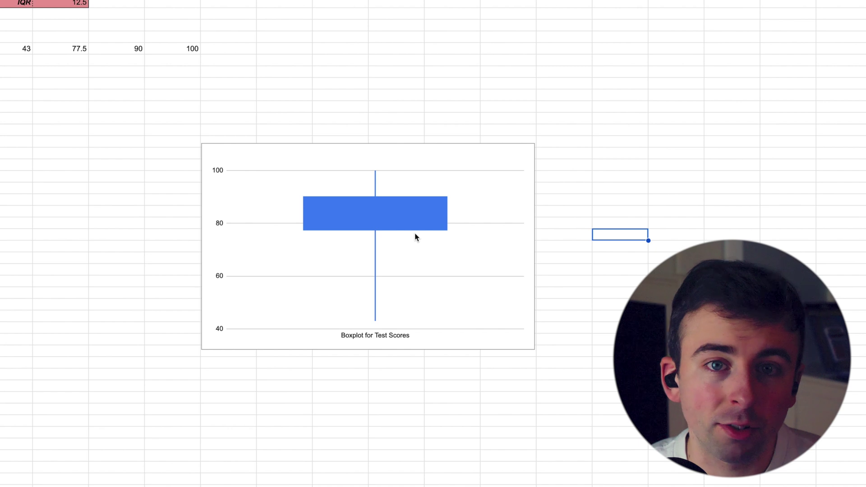
pyautogui.click(419, 241)
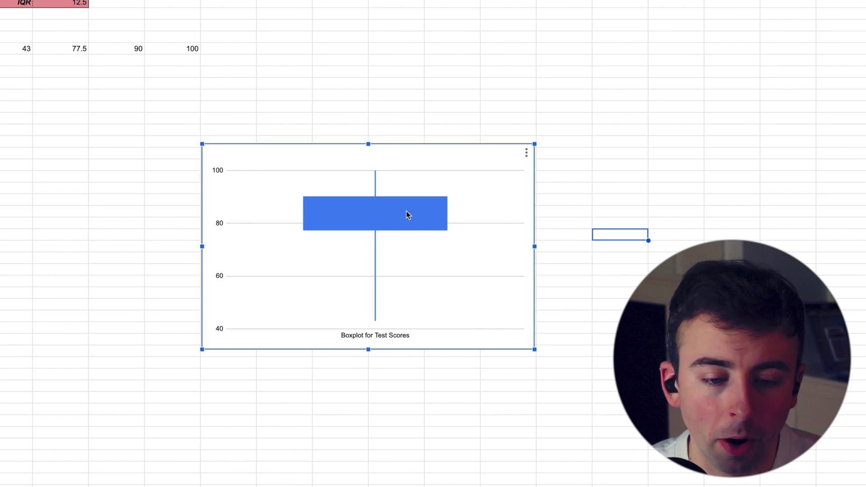
pyautogui.moveTo(393, 209)
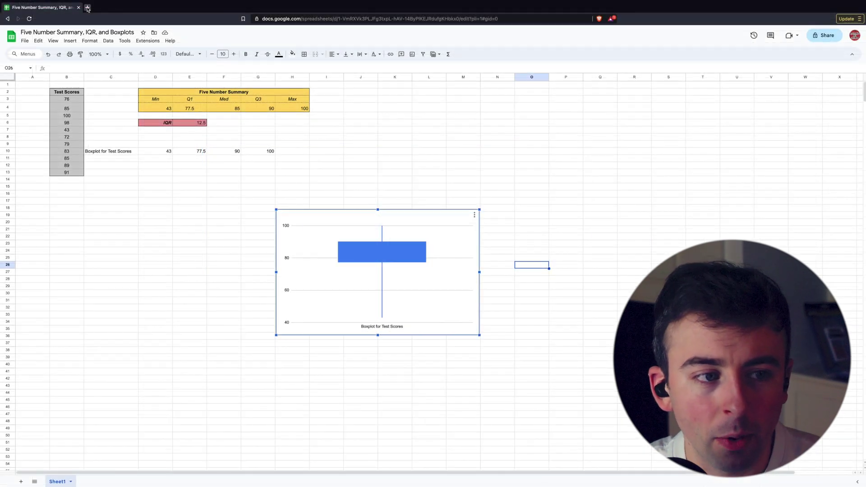
# - Search Google for 'boxplot maker' and open Statistics Kingdom's Advanced box and whisker plot maker
pyautogui.click(88, 8)
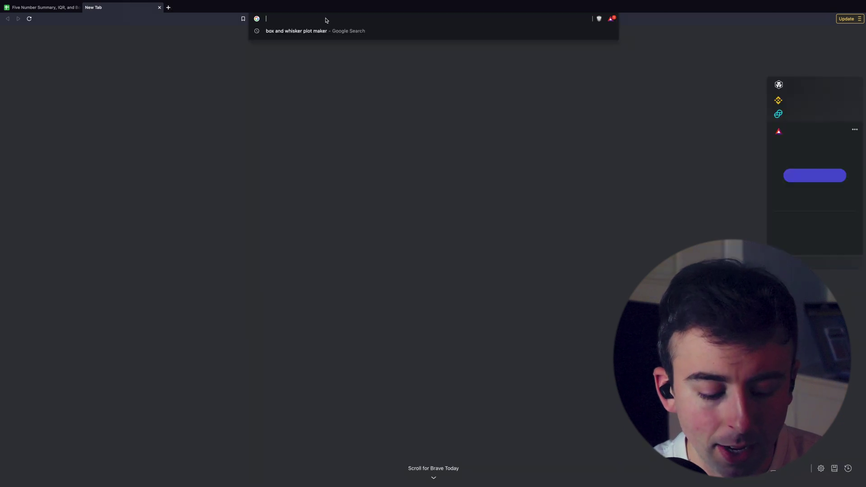
pyautogui.write('boxplot maker')
pyautogui.press('Return')
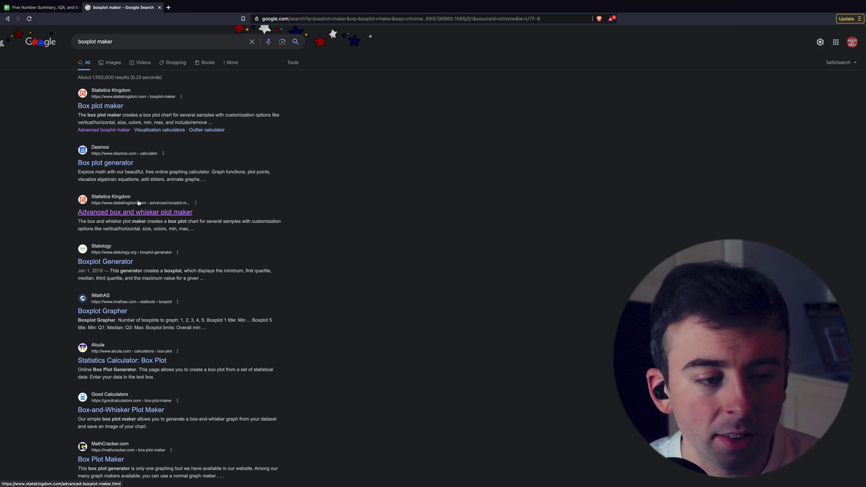
pyautogui.click(108, 213)
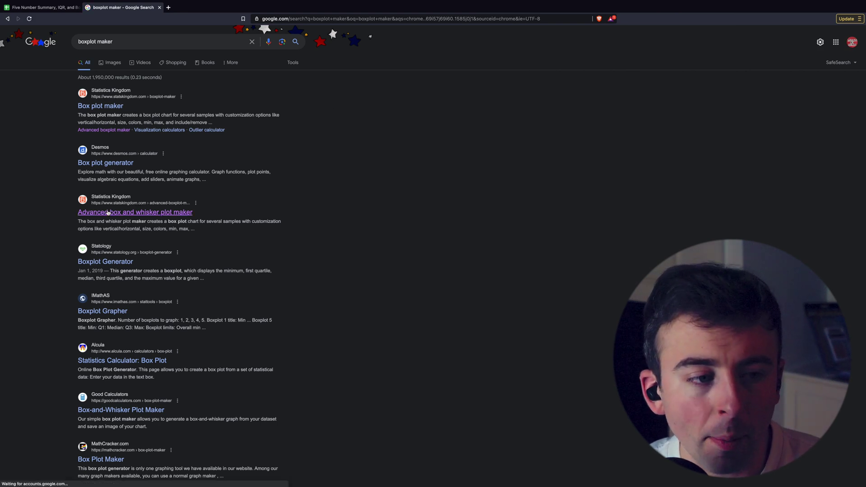
pyautogui.click(108, 213)
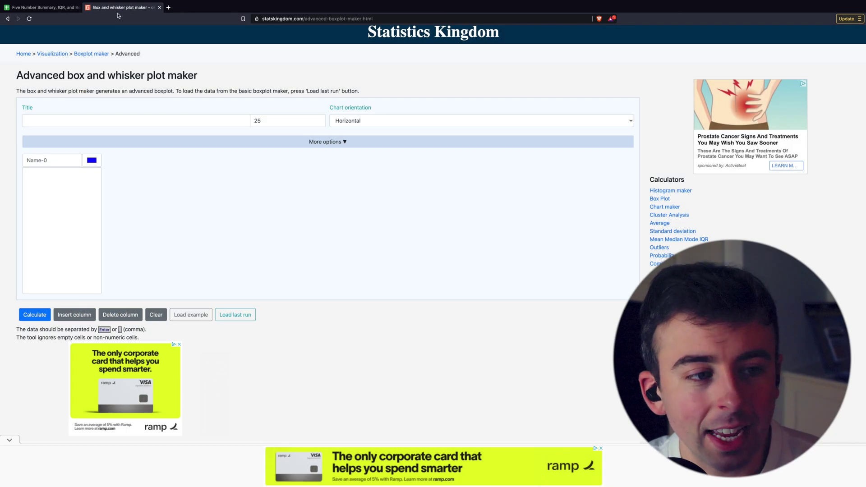
# - Copy the eleven test scores in B3:B13 from the spreadsheet and return to Statistics Kingdom
pyautogui.click(65, 8)
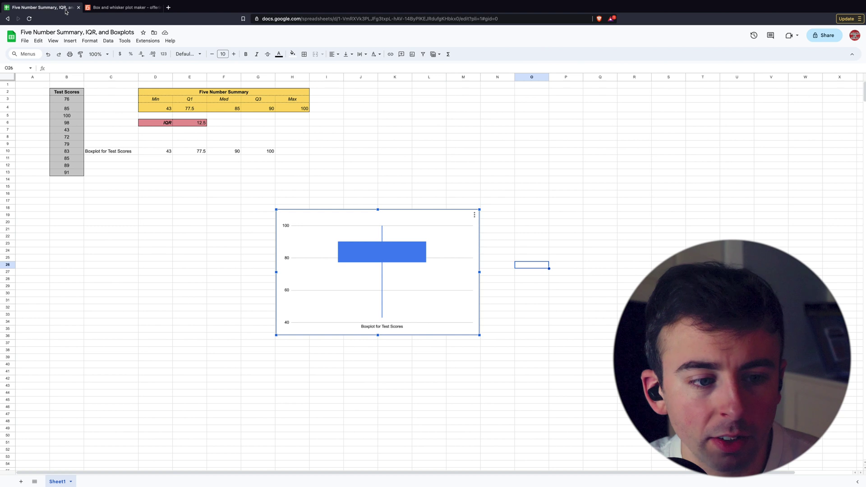
pyautogui.moveTo(58, 99); pyautogui.dragTo(66, 173)
pyautogui.hotkey('ctrl', 'c')
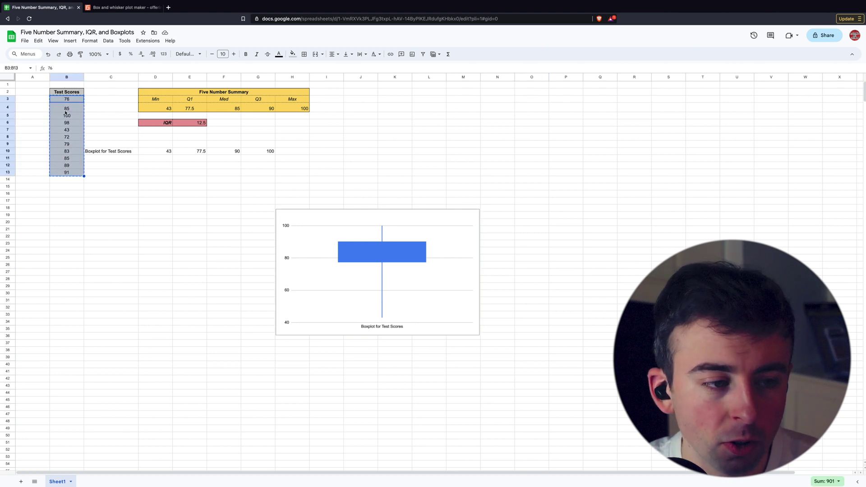
pyautogui.click(108, 8)
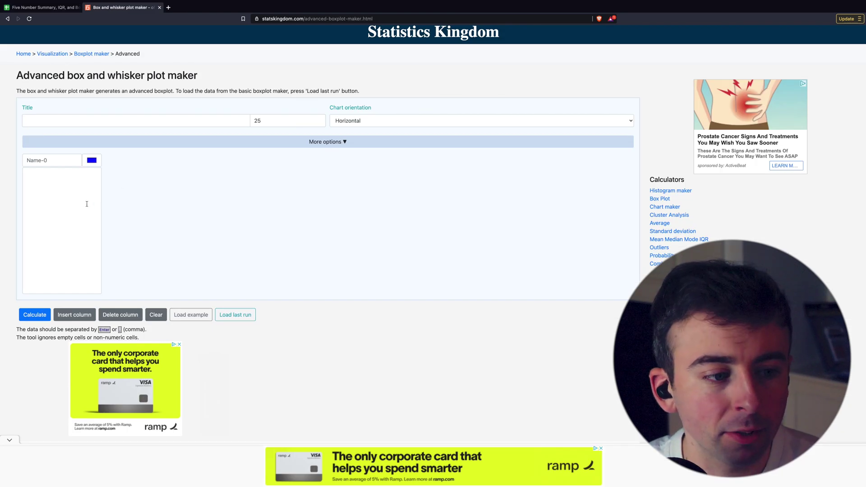
# - Paste the copied test scores into the data box and name the group 'Test Scores'
pyautogui.click(47, 180)
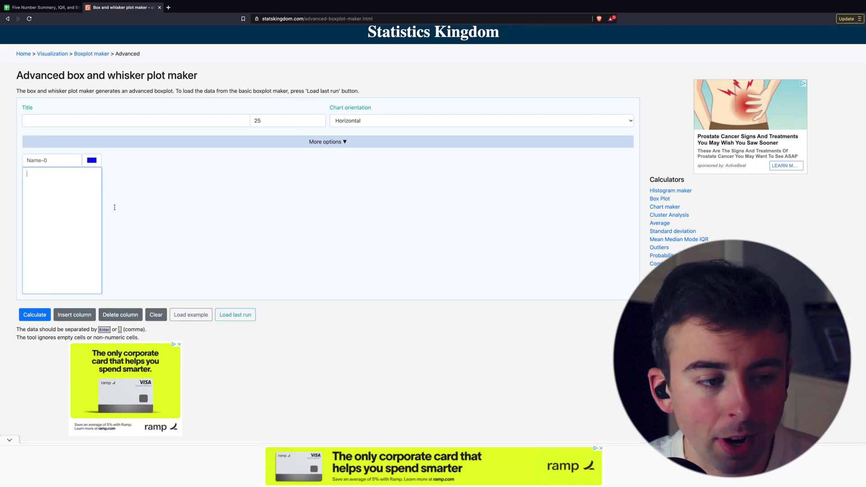
pyautogui.hotkey('ctrl', 'v')
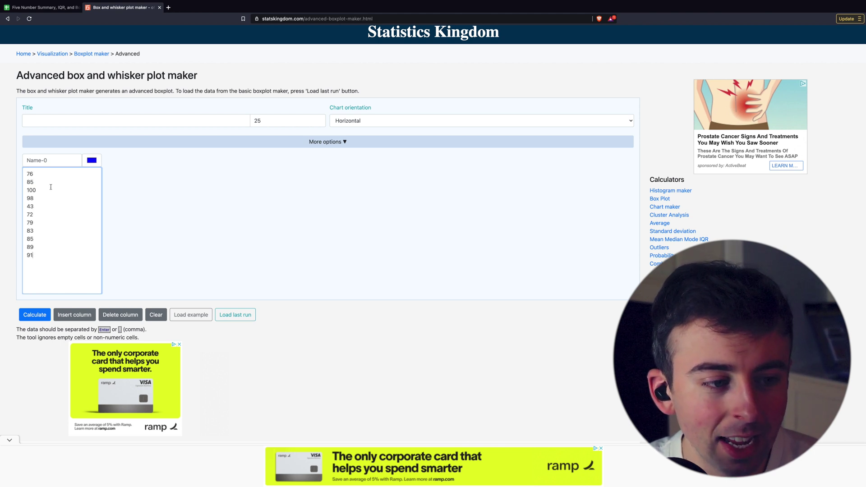
pyautogui.click(45, 161)
pyautogui.write('Test Scores')
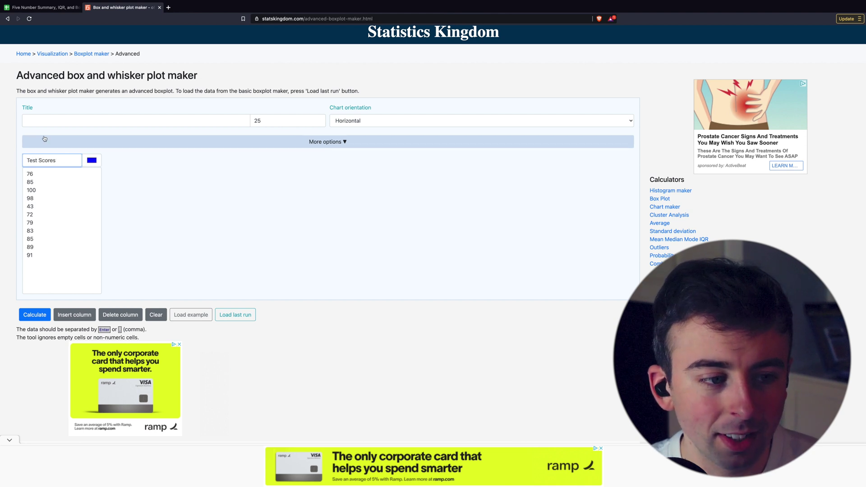
# - Set the chart title to 'Boxplot for Test Scores'
pyautogui.click(45, 120)
pyautogui.write('Box Plot')
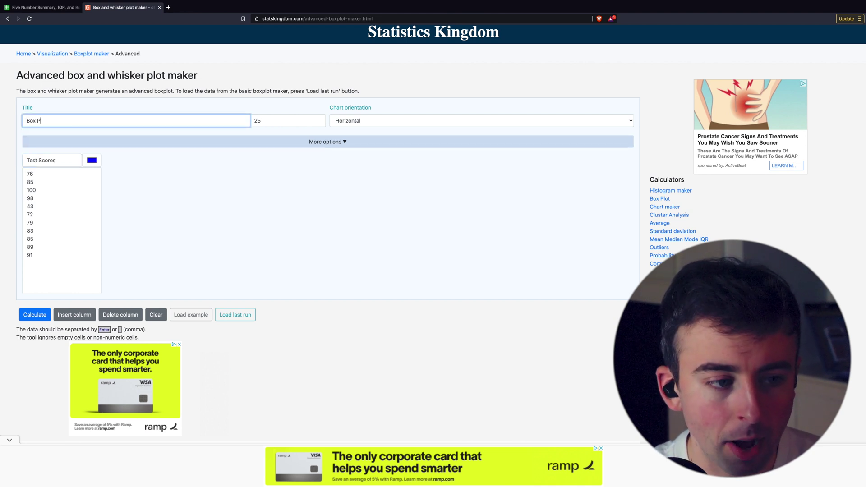
pyautogui.click(37, 121)
pyautogui.press('BackSpace')
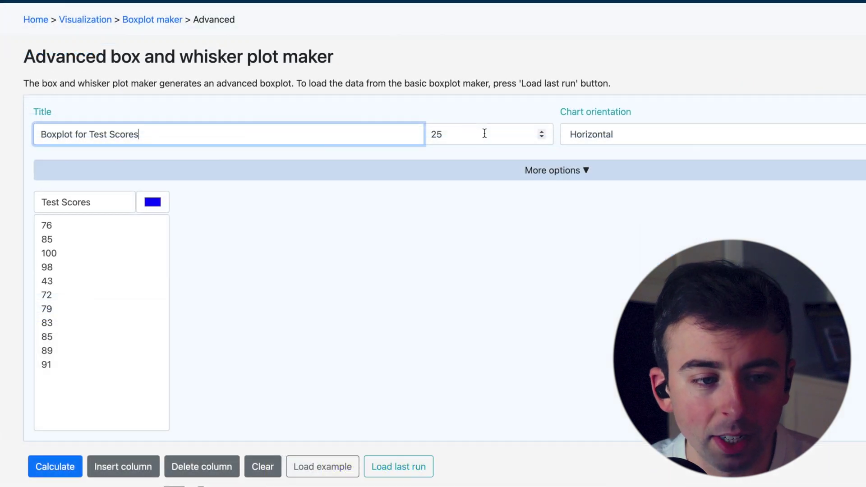
pyautogui.doubleClick(254, 121)
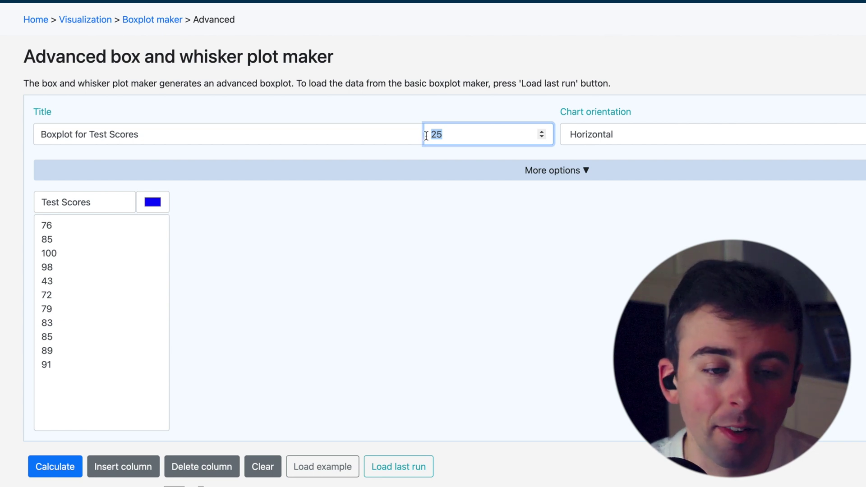
# - Keep the orientation Horizontal and generate the box plot
pyautogui.click(582, 138)
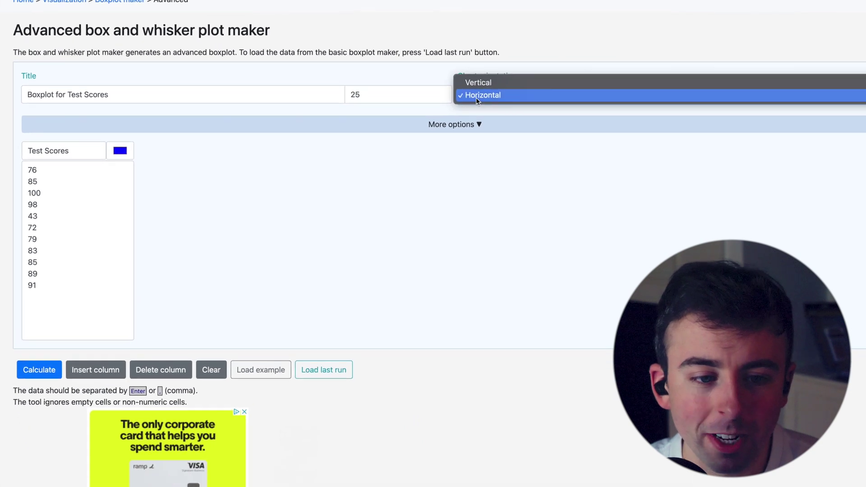
pyautogui.click(491, 36)
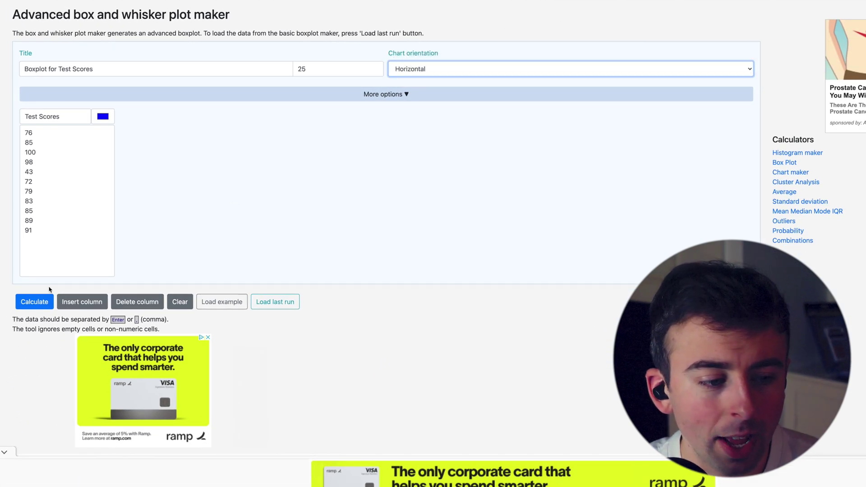
pyautogui.click(40, 304)
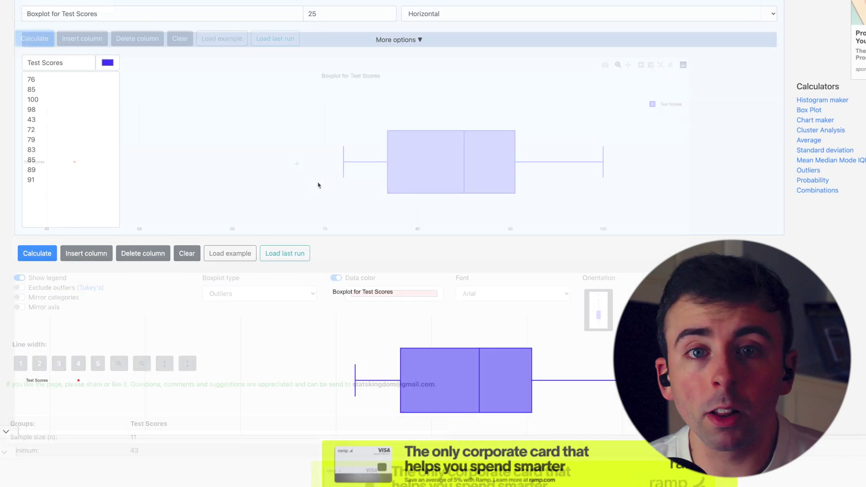
# - Scroll down to inspect the generated horizontal box plot with 43 shown as an outlier
pyautogui.scroll(-1, 318, 185)
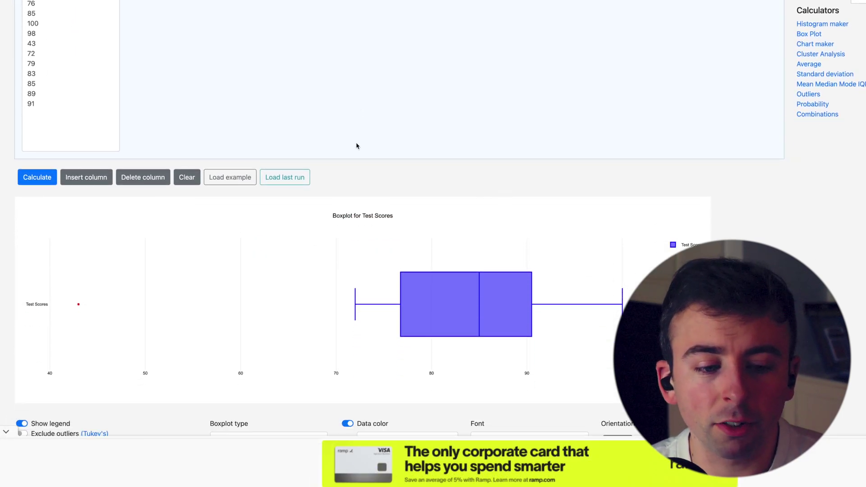
pyautogui.scroll(-2, 356, 145)
pyautogui.scroll(-2, 356, 146)
pyautogui.moveTo(293, 155)
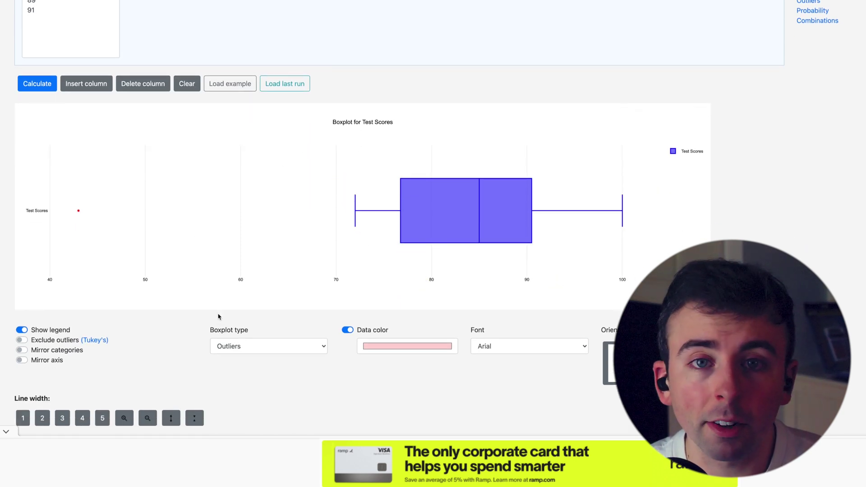
pyautogui.moveTo(75, 211)
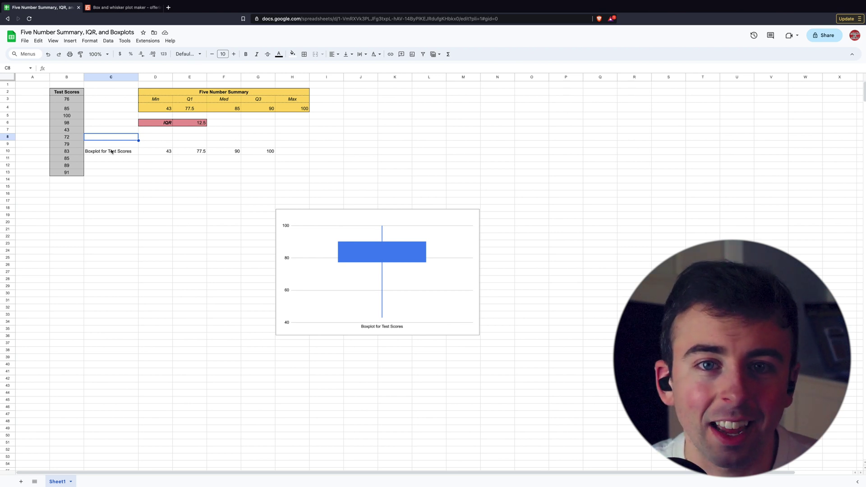
# - Review data row C10:G10 and the candlestick chart, then switch back to the Statistics Kingdom plot
pyautogui.moveTo(104, 152); pyautogui.dragTo(263, 151)
pyautogui.click(339, 239)
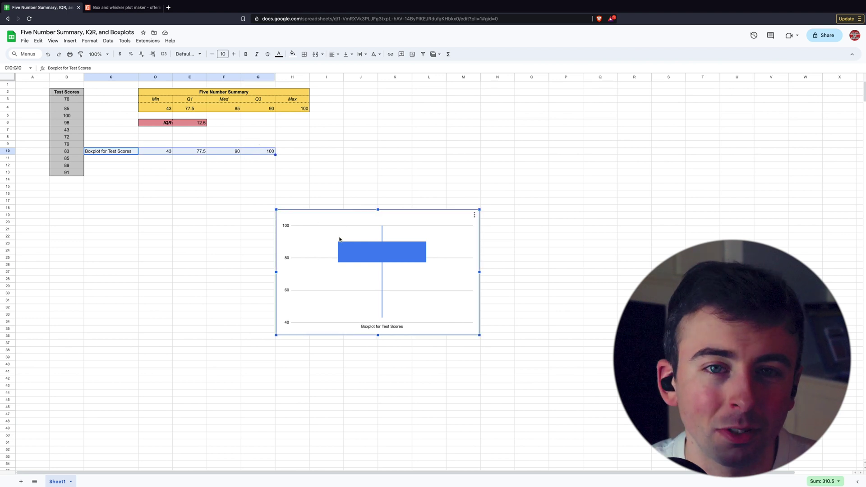
pyautogui.click(122, 7)
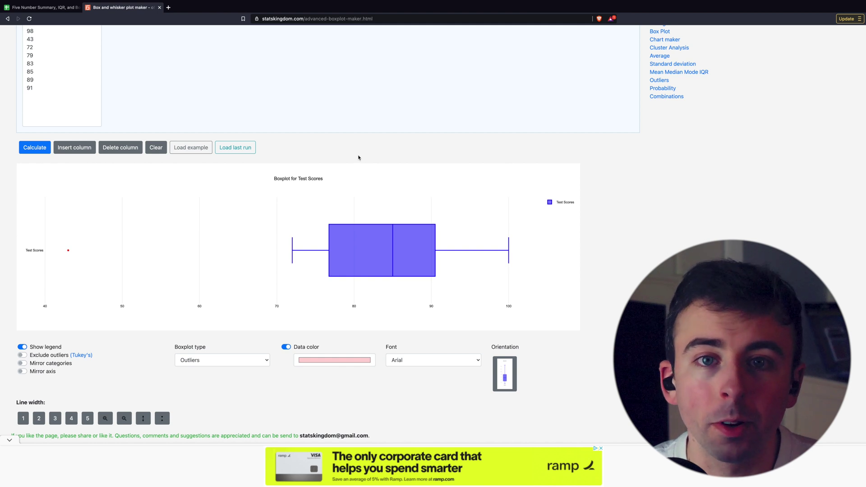